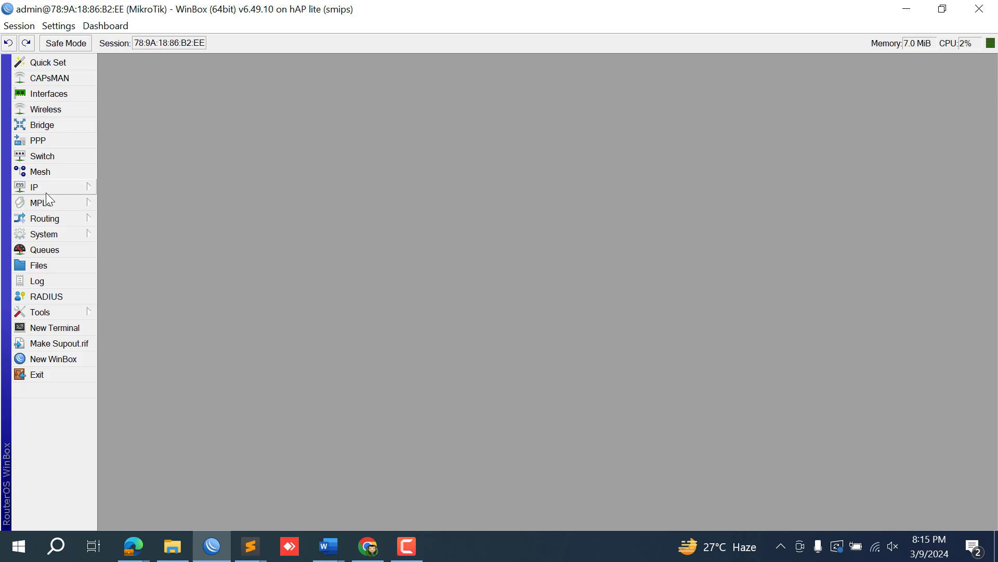
Back up the router configuration as juanfi_haplite3924 with a password and aes-sha256 encryption.
{"action": "left_click", "coordinate": [50, 265]}
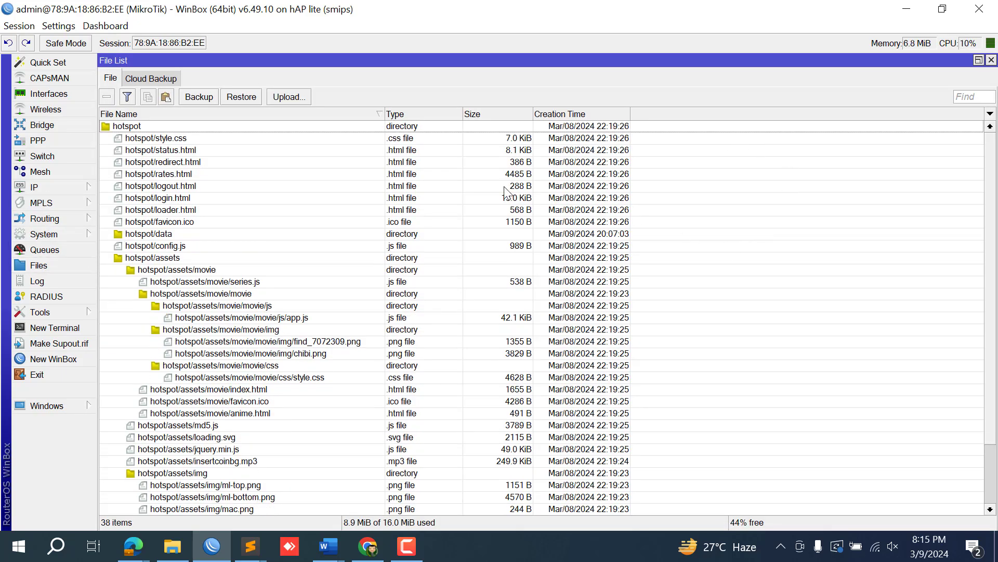
{"action": "left_click", "coordinate": [205, 100]}
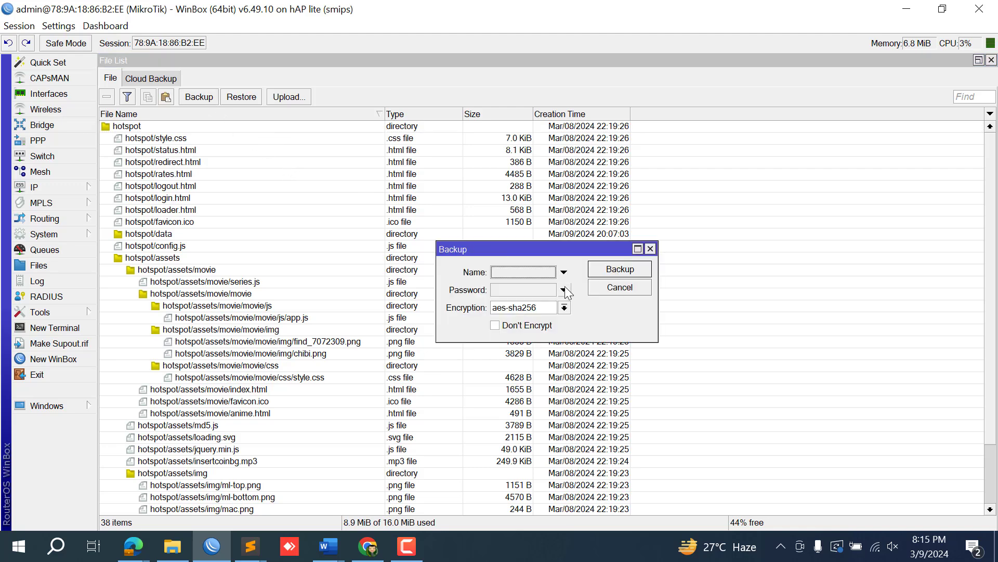
{"action": "left_click", "coordinate": [507, 273]}
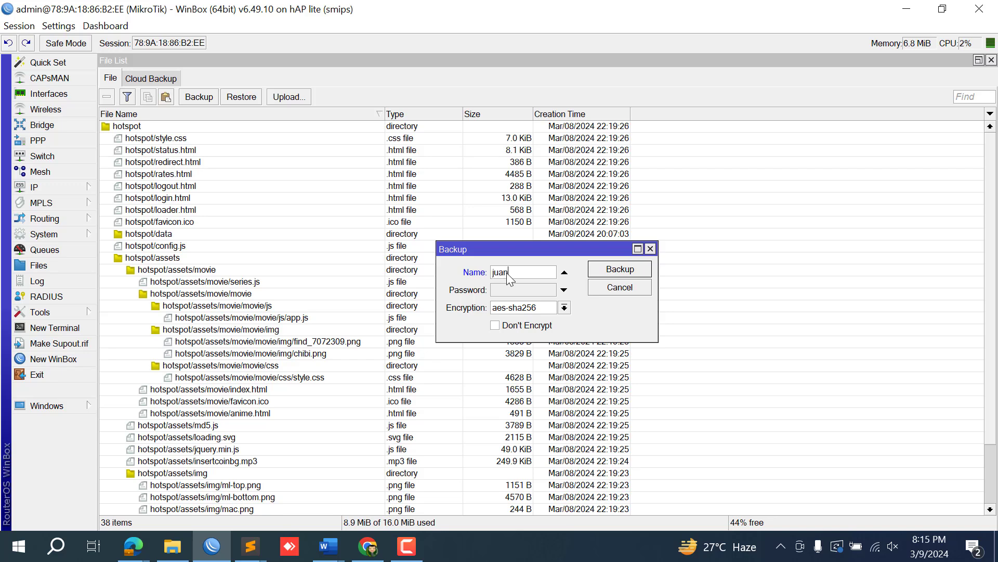
{"action": "type", "text": "juan"}
{"action": "type", "text": "fi"}
{"action": "type", "text": "_"}
{"action": "type", "text": "h"}
{"action": "type", "text": "aplite"}
{"action": "type", "text": "3"}
{"action": "type", "text": "9"}
{"action": "type", "text": "24"}
{"action": "left_click", "coordinate": [540, 292]}
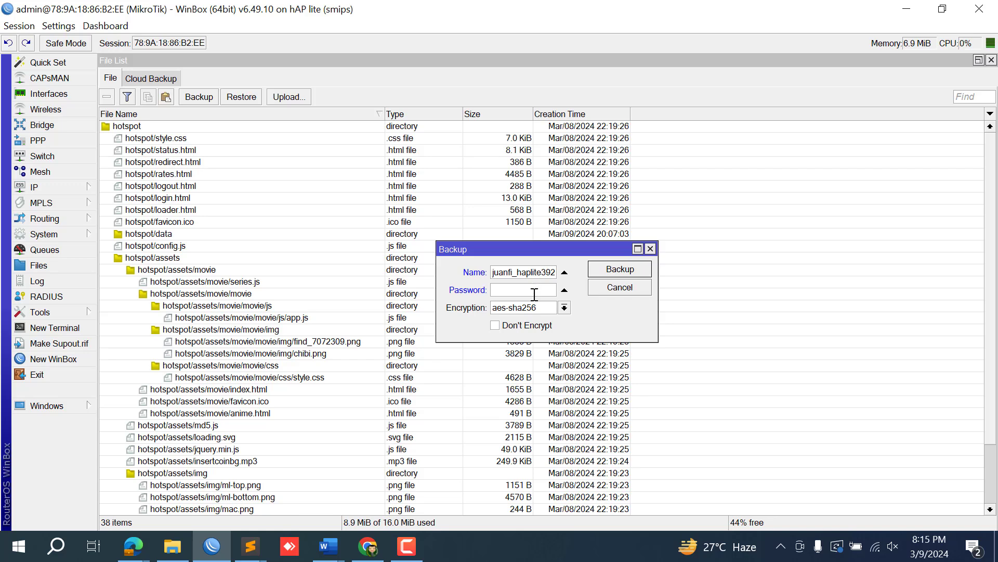
{"action": "left_click", "coordinate": [627, 273]}
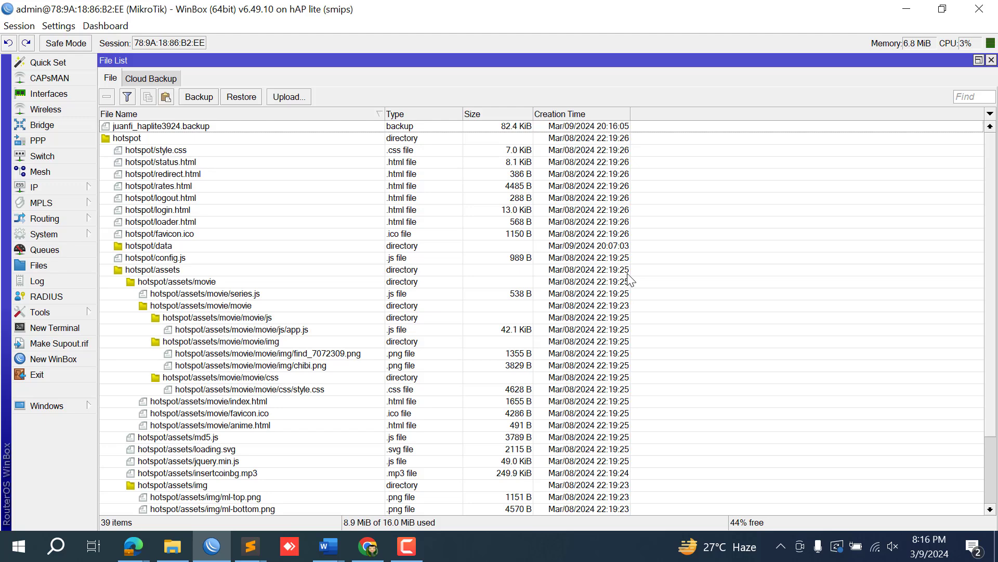
Inspect the pisonet user account under System > Users, then close the user windows.
{"action": "left_click", "coordinate": [36, 236]}
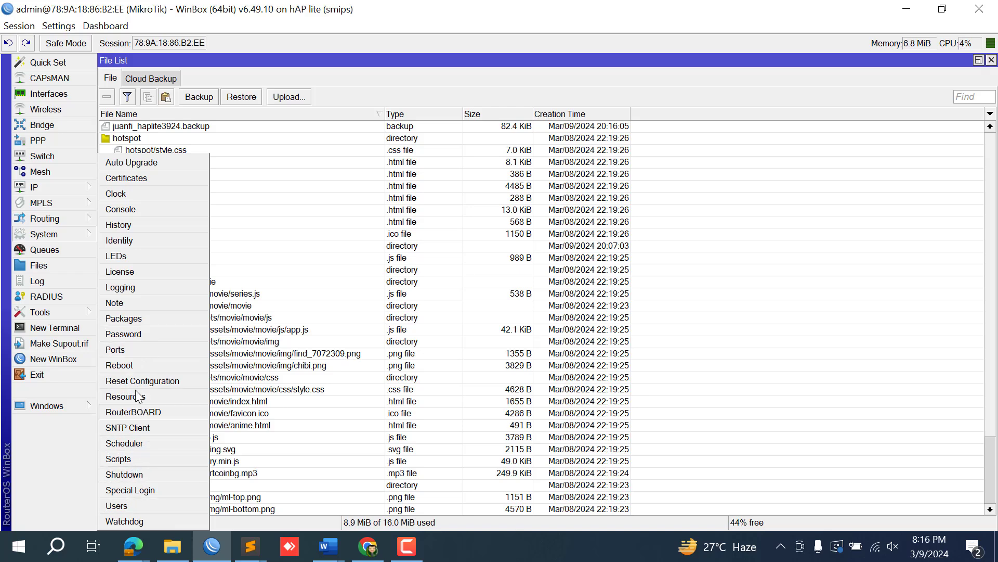
{"action": "left_click", "coordinate": [122, 507]}
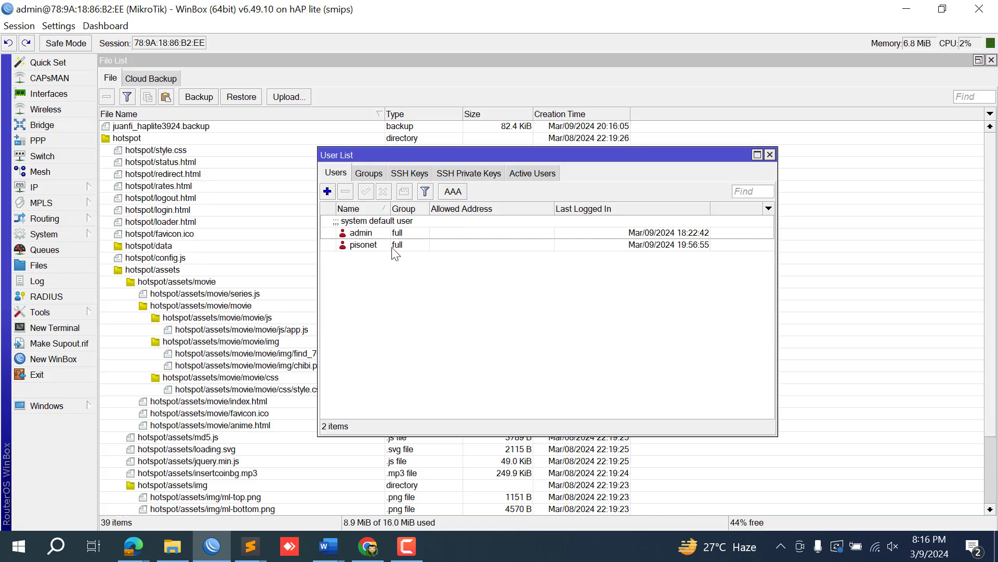
{"action": "double_click", "coordinate": [397, 247]}
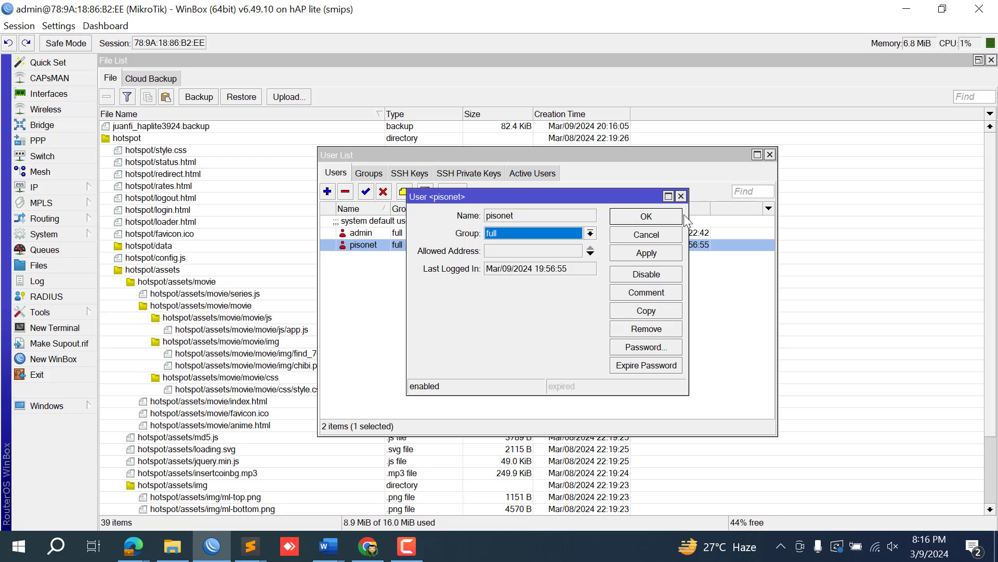
{"action": "left_click", "coordinate": [682, 197]}
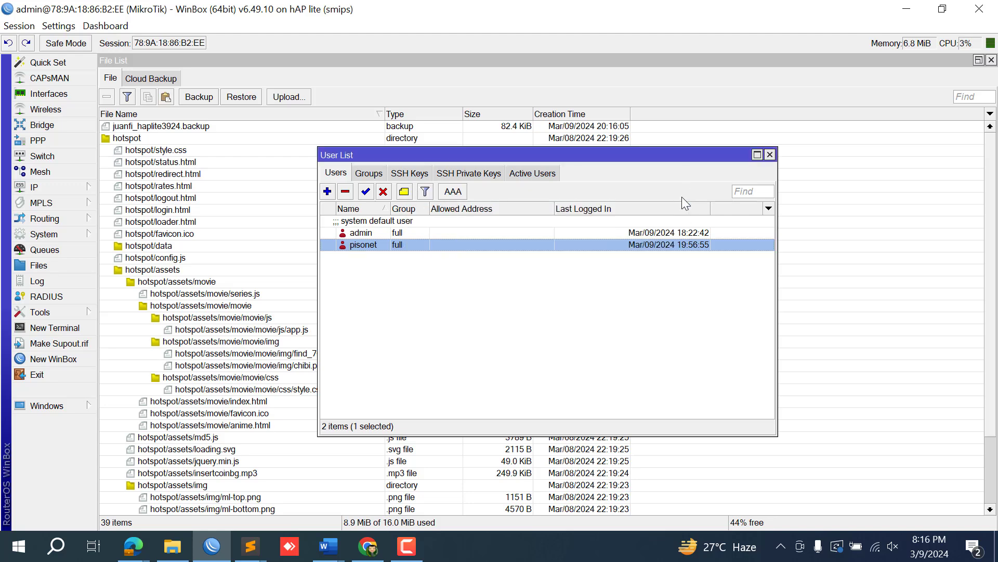
{"action": "left_click", "coordinate": [769, 155]}
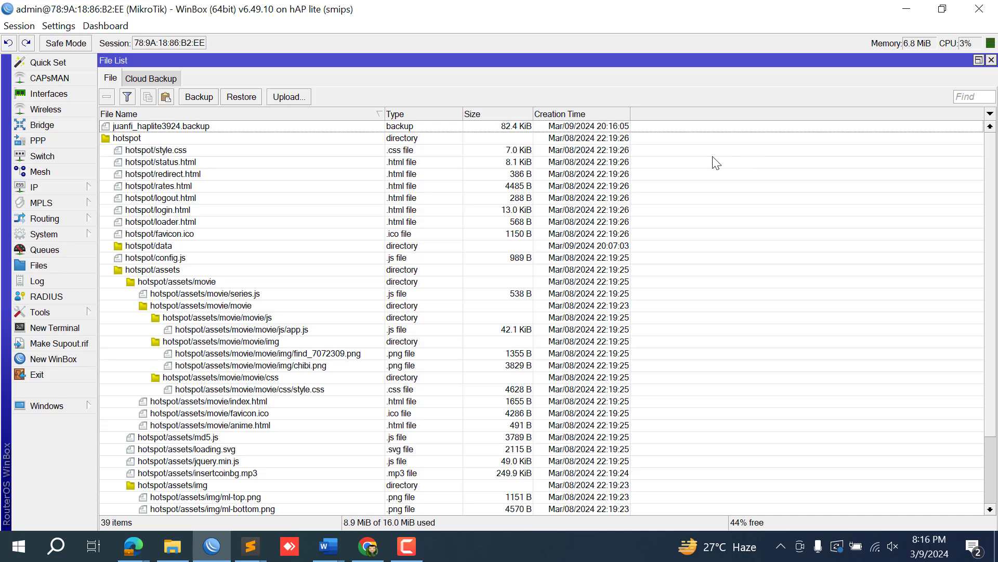
Close and reopen the router's File List.
{"action": "left_click", "coordinate": [991, 59]}
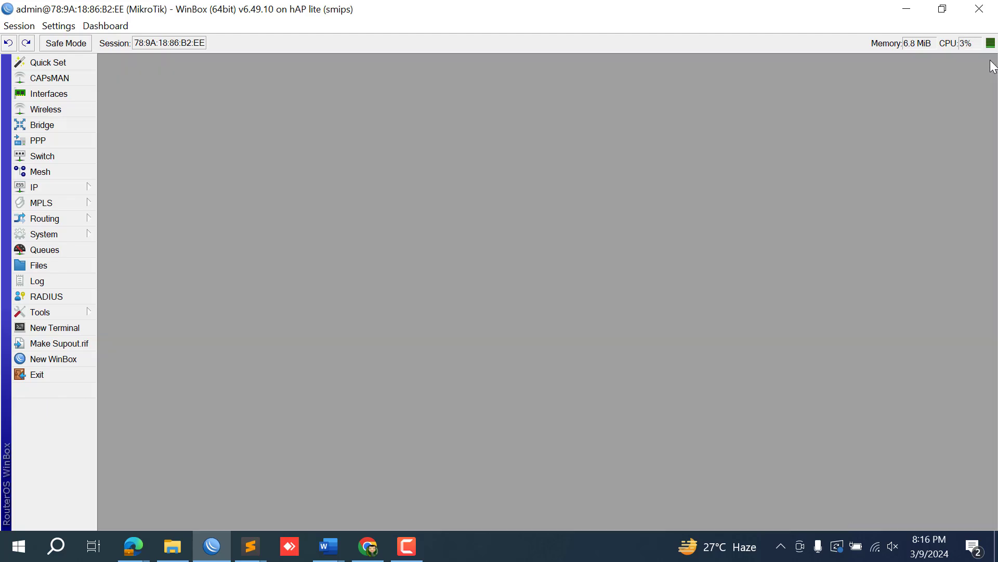
{"action": "left_click", "coordinate": [53, 239]}
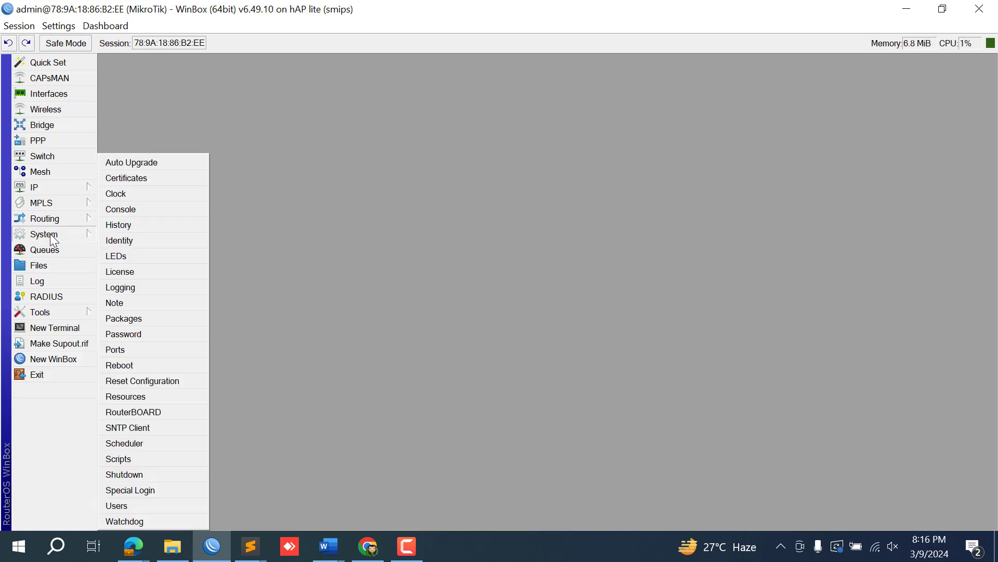
{"action": "left_click", "coordinate": [517, 220]}
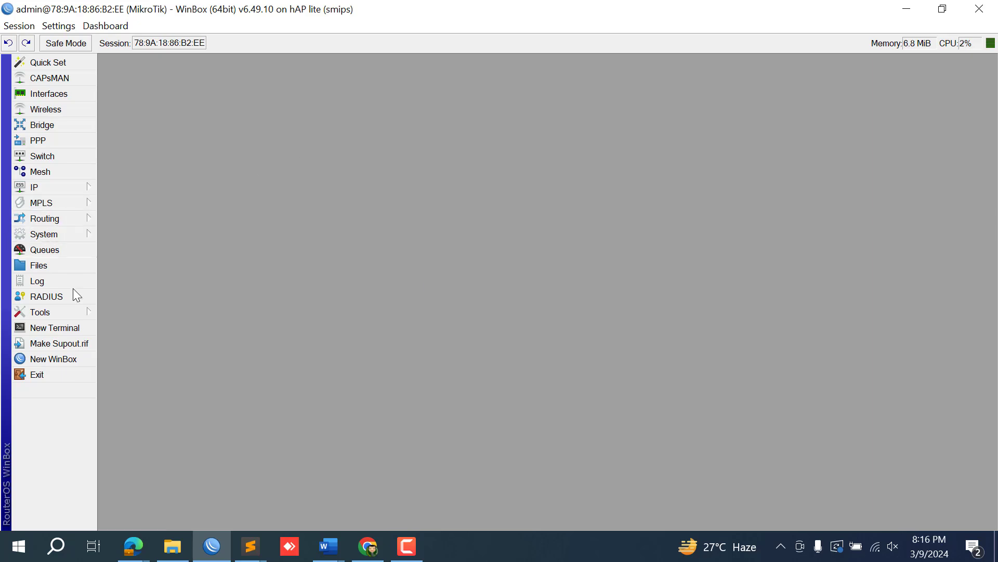
{"action": "left_click", "coordinate": [70, 265]}
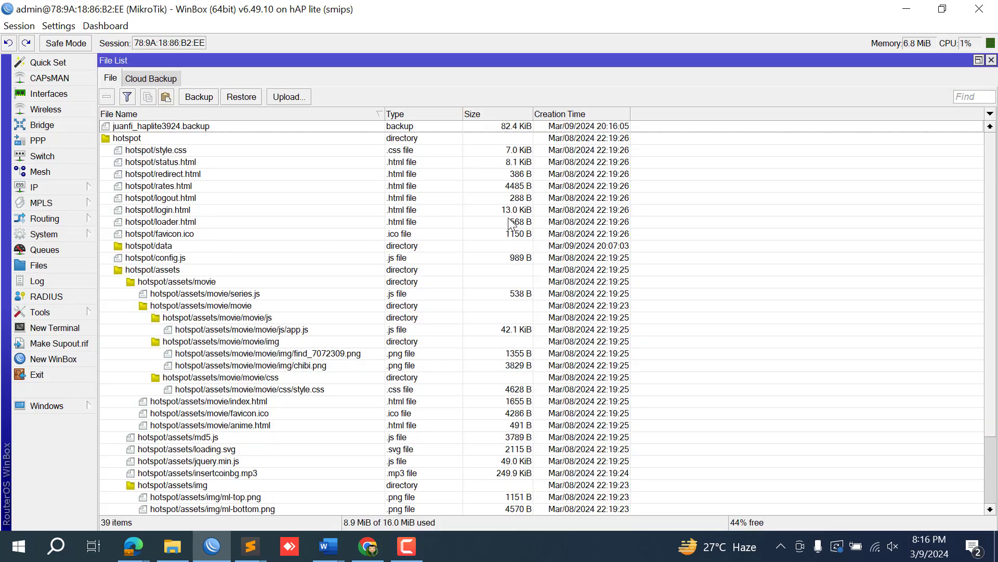
Place a smaller WinBox window beside the hotspot folder and check the backup file's properties.
{"action": "left_click", "coordinate": [942, 9]}
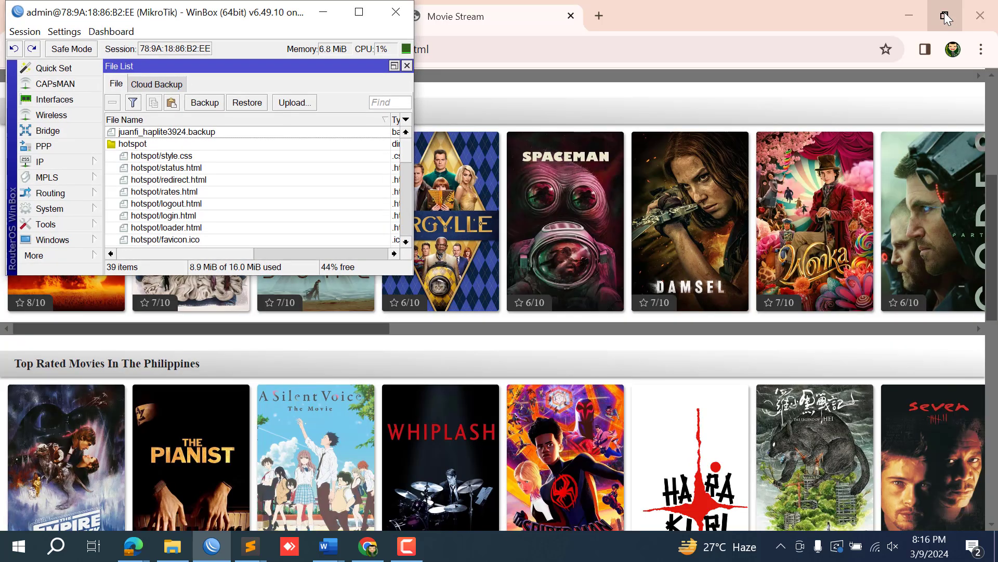
{"action": "left_click", "coordinate": [913, 7]}
{"action": "left_click", "coordinate": [912, 8]}
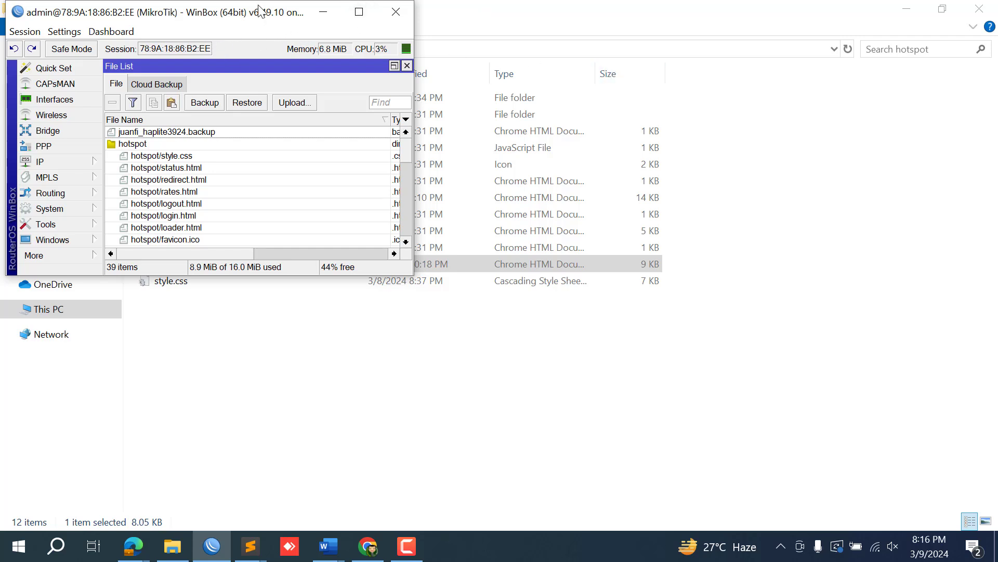
{"action": "left_click_drag", "start_coordinate": [259, 4], "coordinate": [697, 40]}
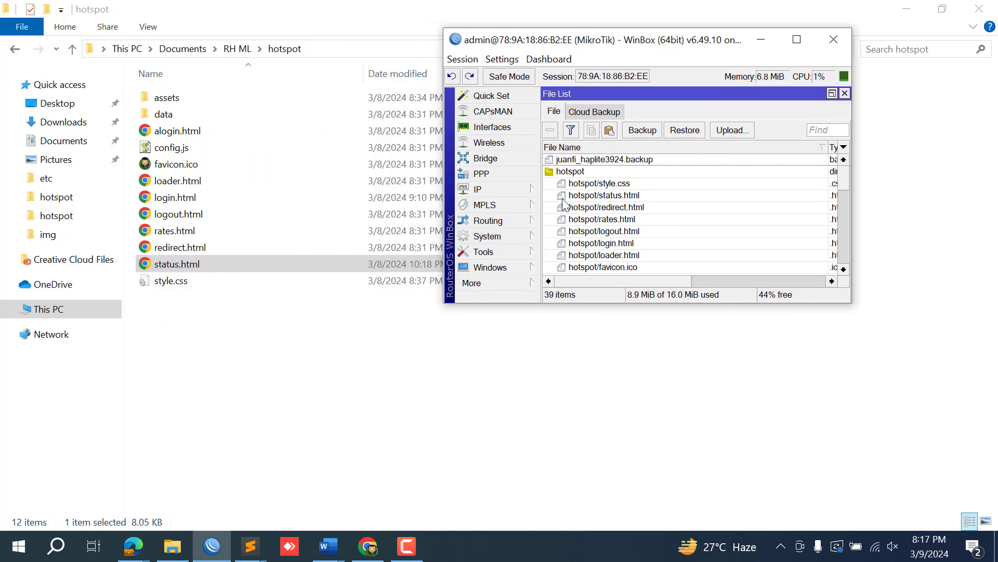
{"action": "double_click", "coordinate": [614, 161]}
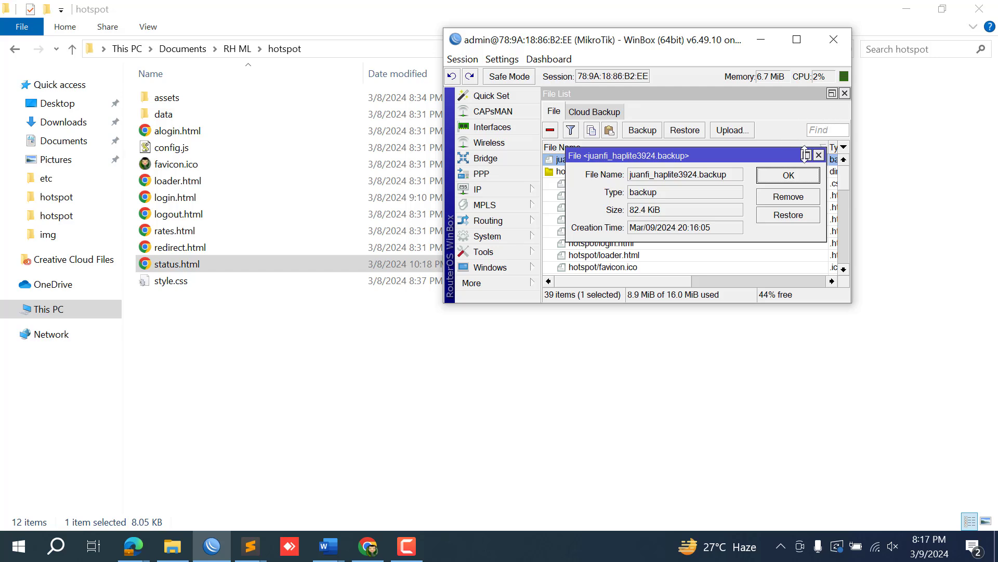
{"action": "left_click", "coordinate": [793, 176]}
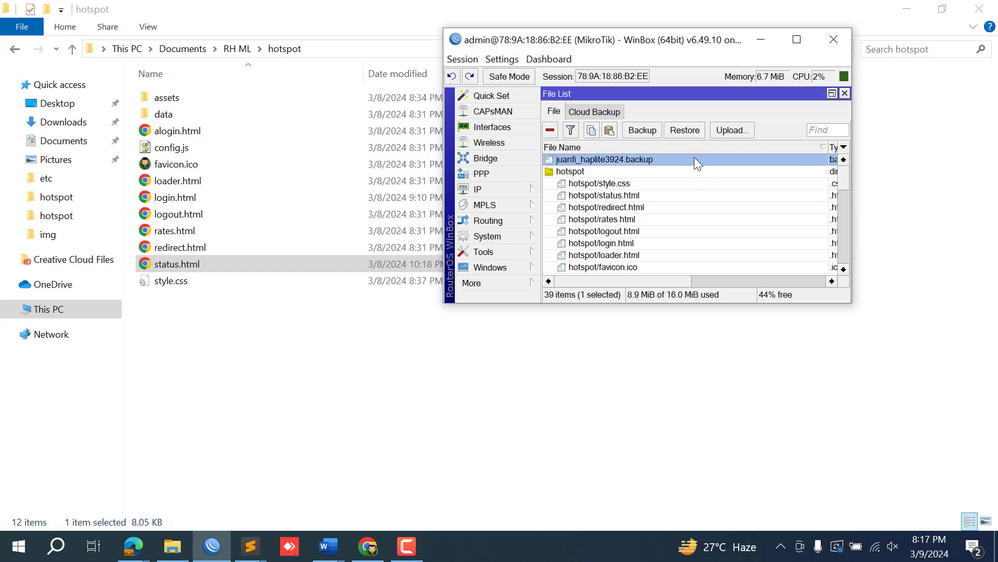
Drag juanfi_haplite3924.backup into the local hotspot folder, then maximize WinBox again.
{"action": "left_click_drag", "start_coordinate": [694, 157], "coordinate": [305, 365]}
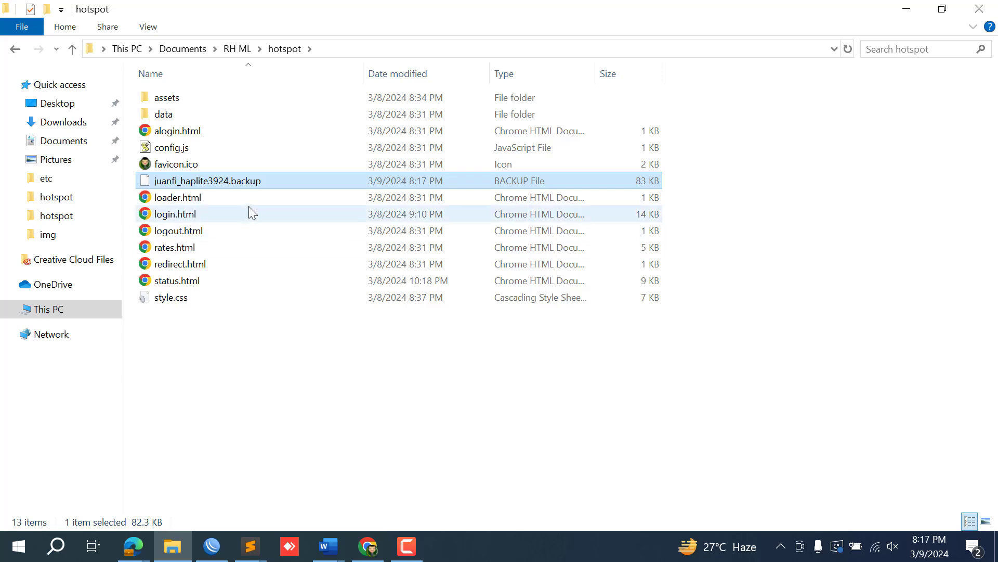
{"action": "mouse_move", "coordinate": [328, 546]}
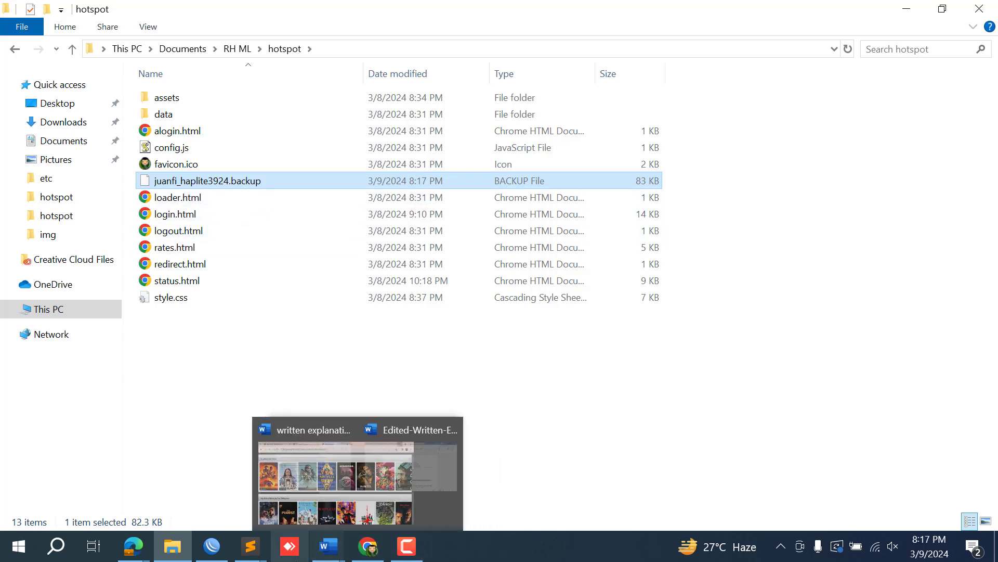
{"action": "mouse_move", "coordinate": [213, 551]}
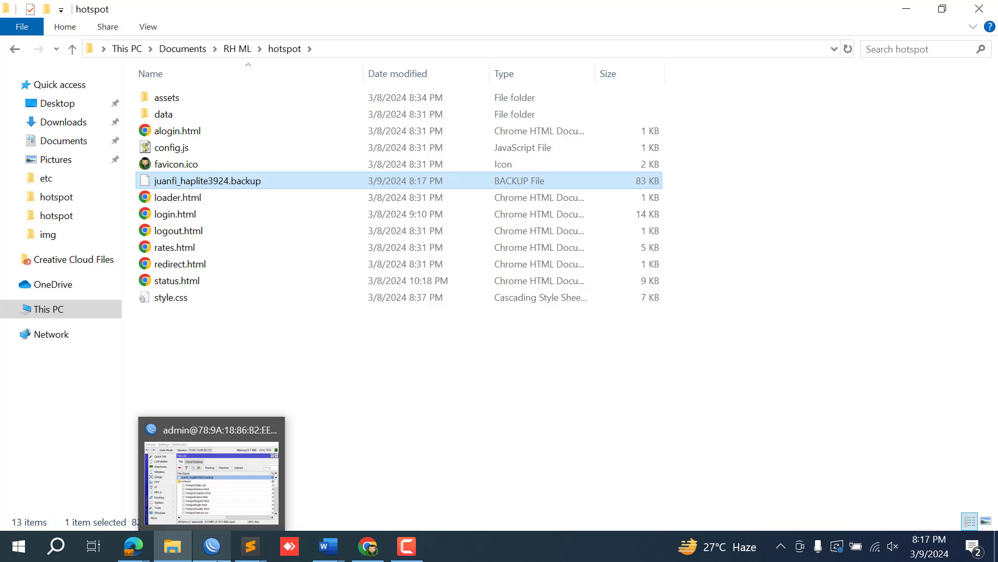
{"action": "left_click", "coordinate": [217, 559]}
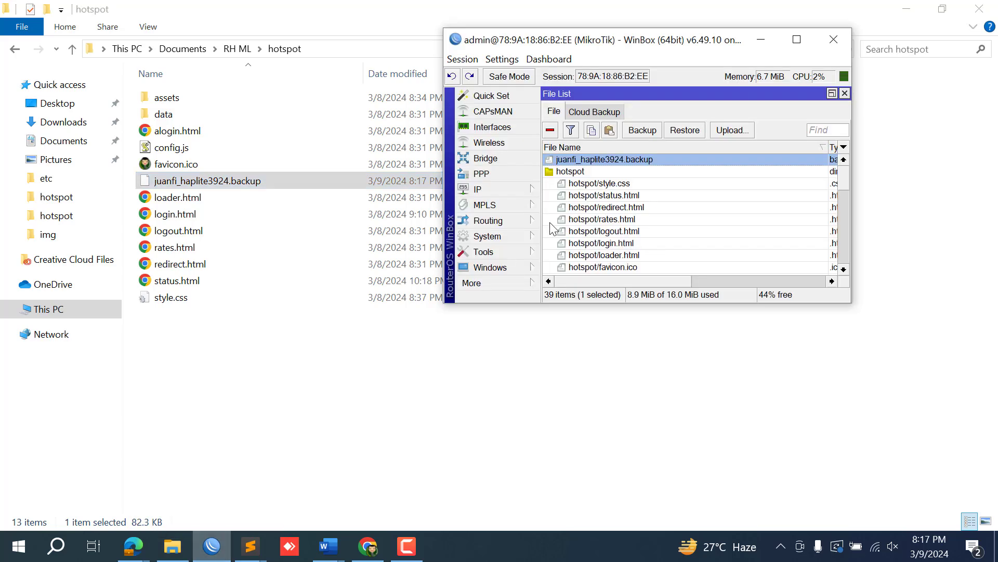
{"action": "left_click", "coordinate": [796, 40]}
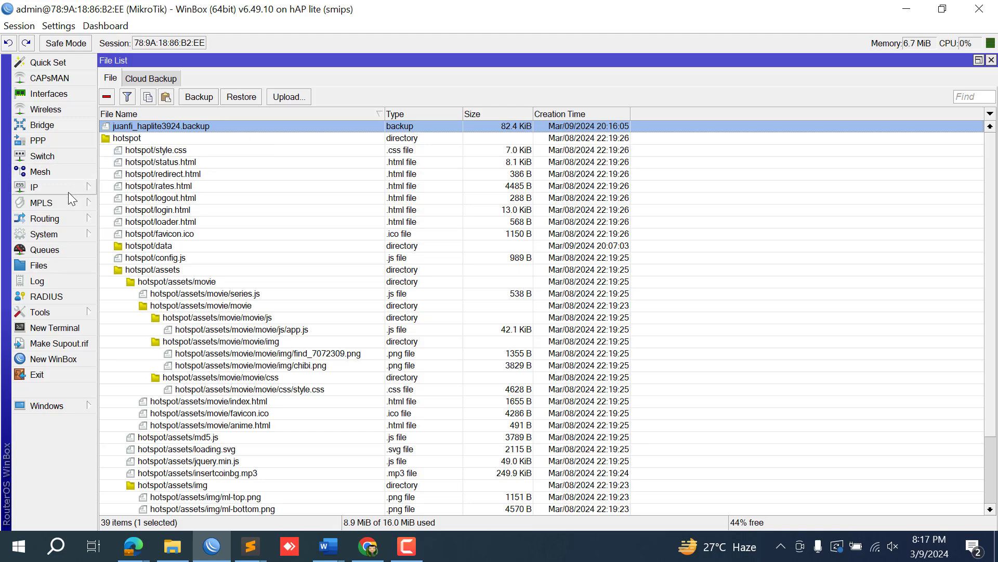
Reset the configuration with No Default Configuration ticked and confirm the reboot.
{"action": "left_click", "coordinate": [72, 234]}
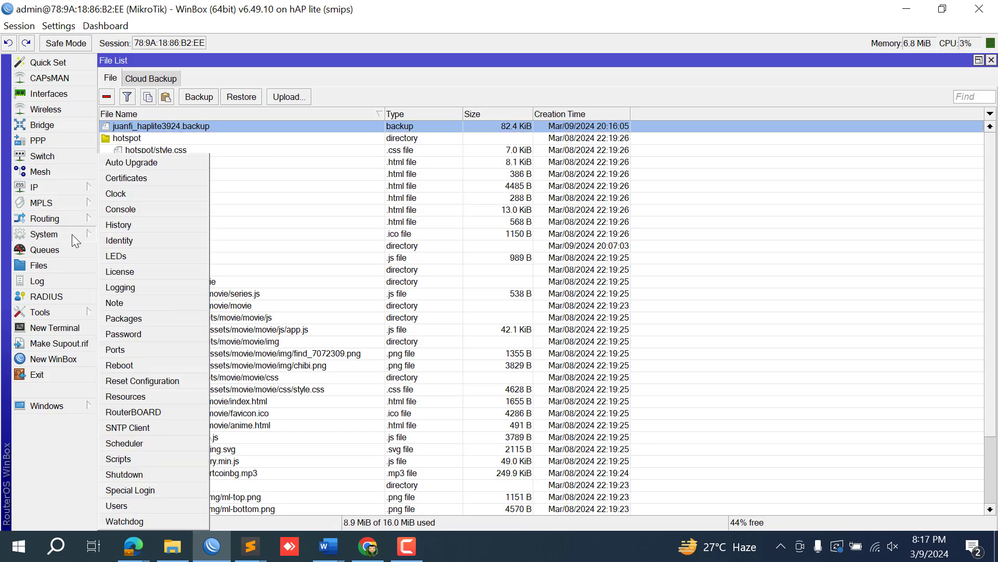
{"action": "left_click", "coordinate": [138, 382]}
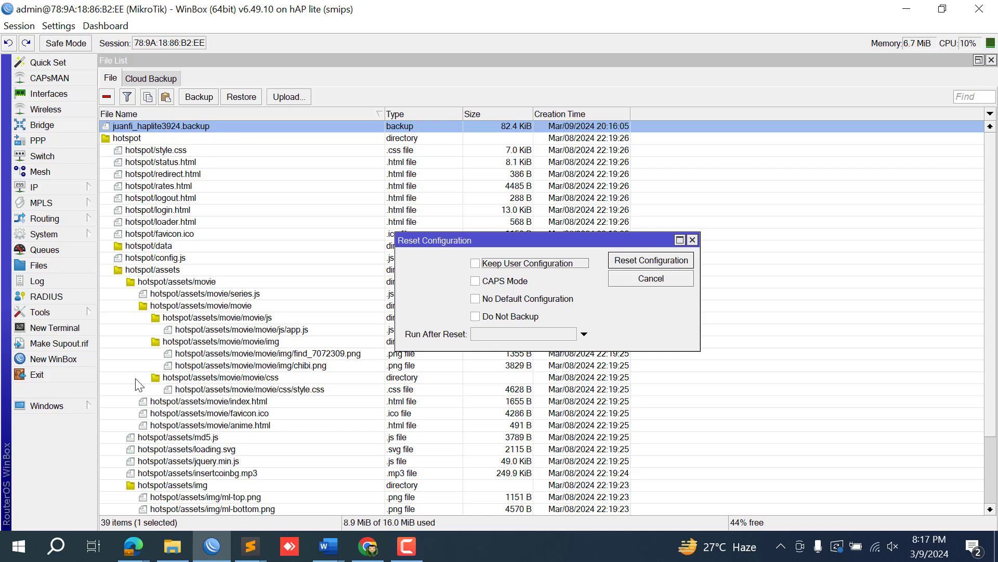
{"action": "left_click", "coordinate": [477, 300]}
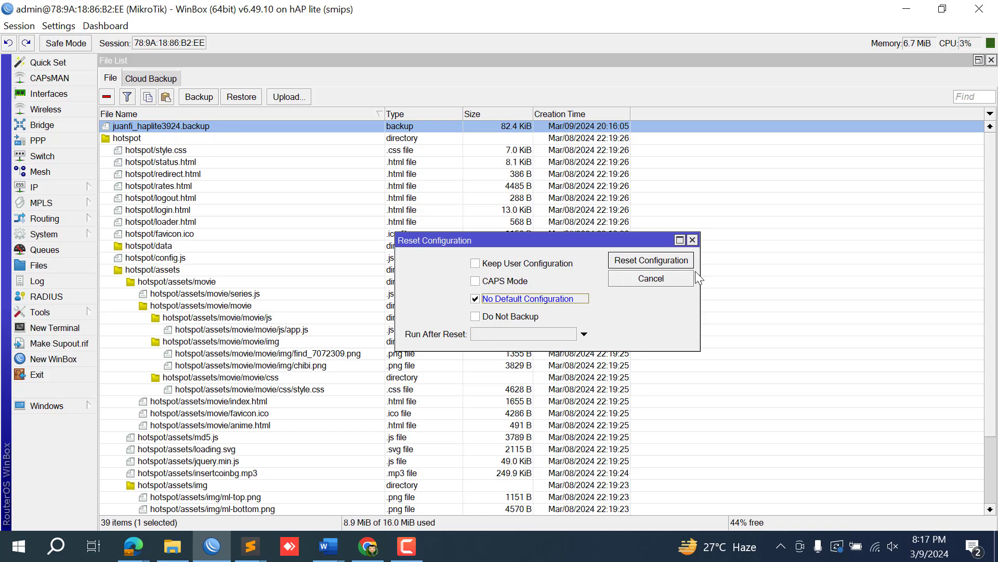
{"action": "left_click", "coordinate": [670, 265]}
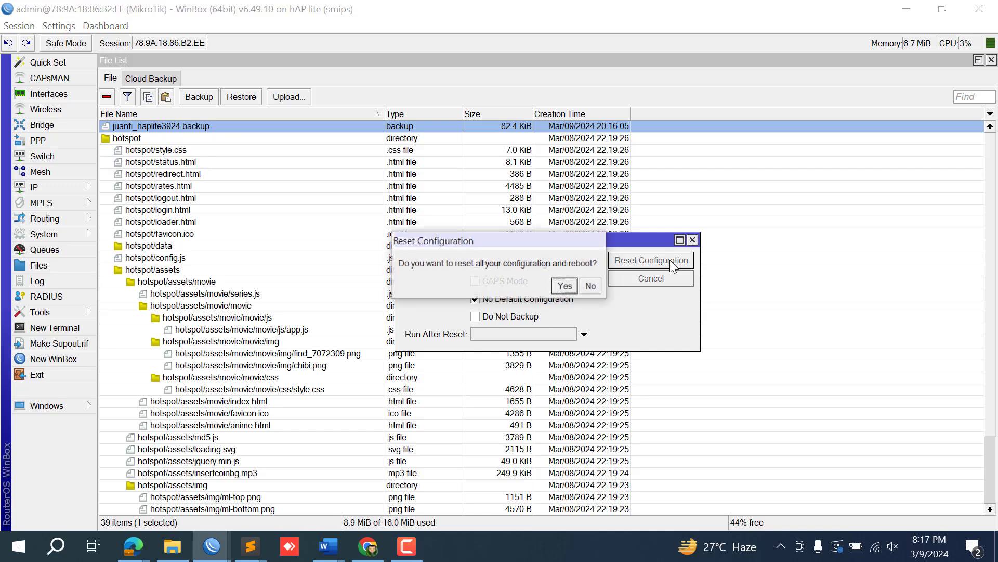
{"action": "left_click", "coordinate": [566, 286]}
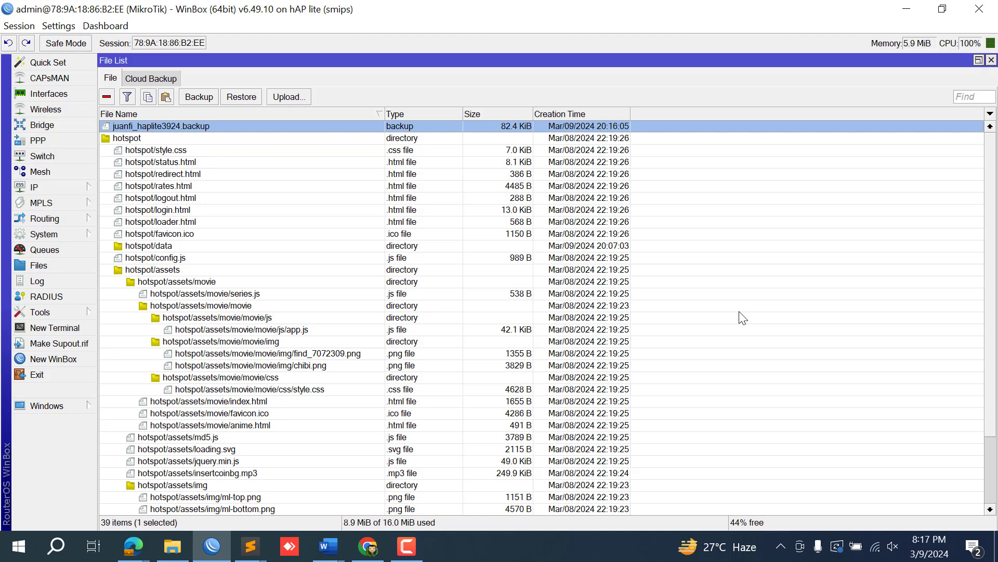
{"action": "key", "text": "alt+Tab"}
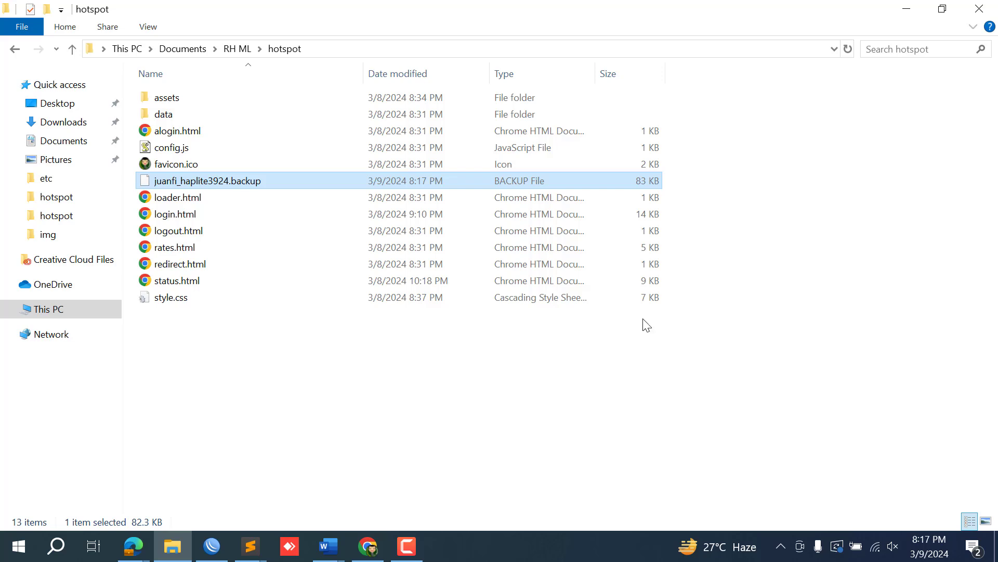
Refresh the WinBox neighbours, select the RB941-2nD and clear the saved password.
{"action": "left_click", "coordinate": [221, 547]}
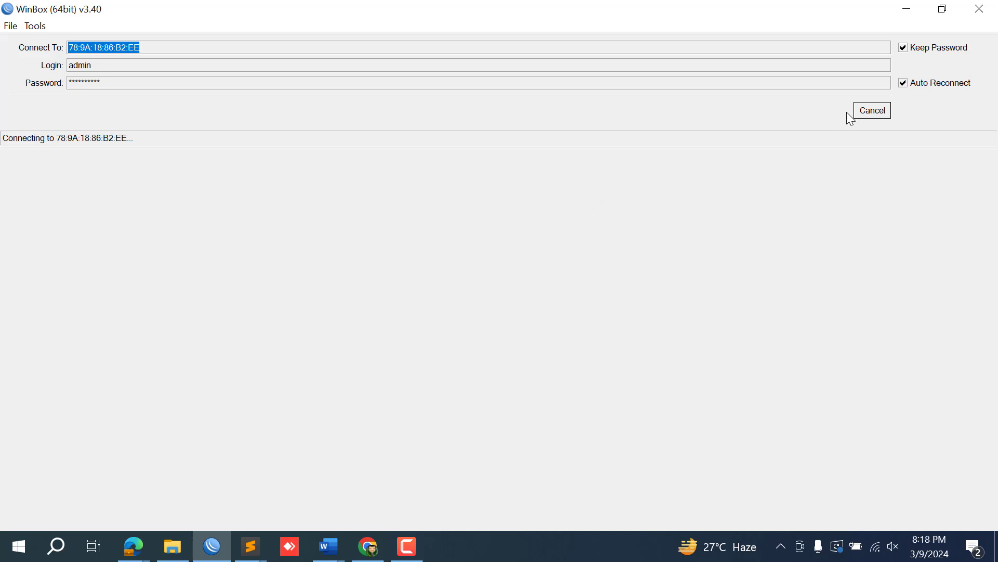
{"action": "left_click", "coordinate": [861, 113]}
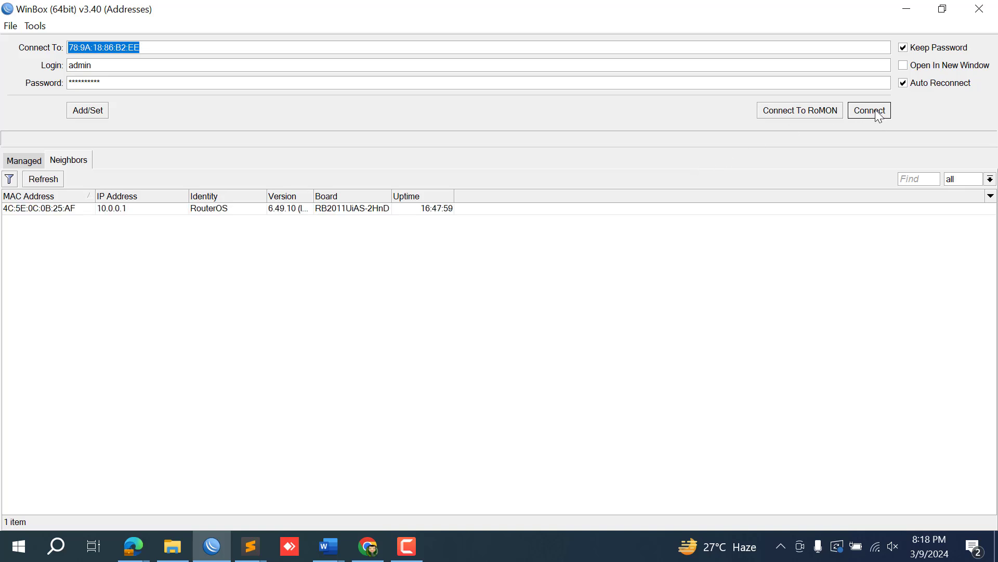
{"action": "left_click", "coordinate": [134, 266]}
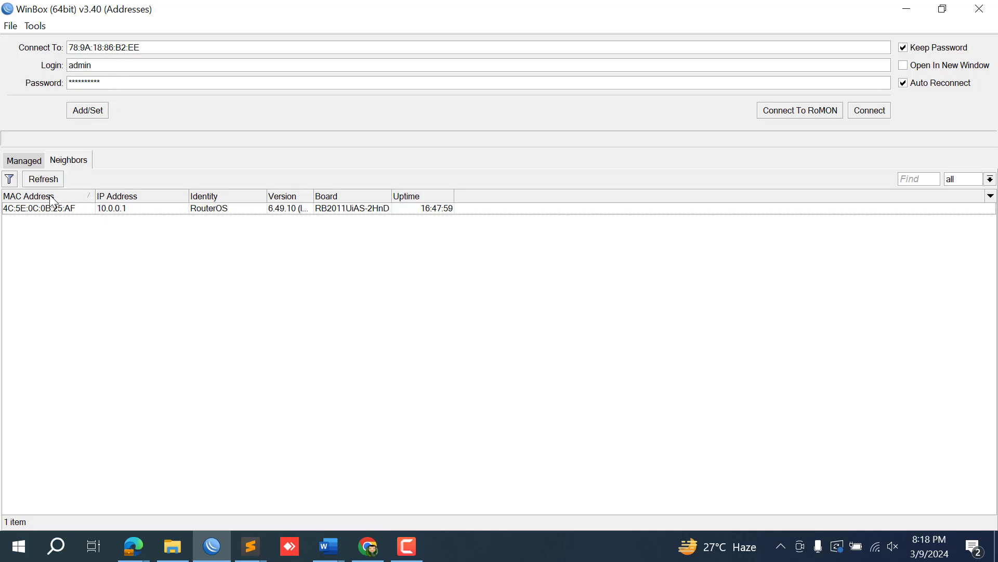
{"action": "left_click", "coordinate": [44, 179]}
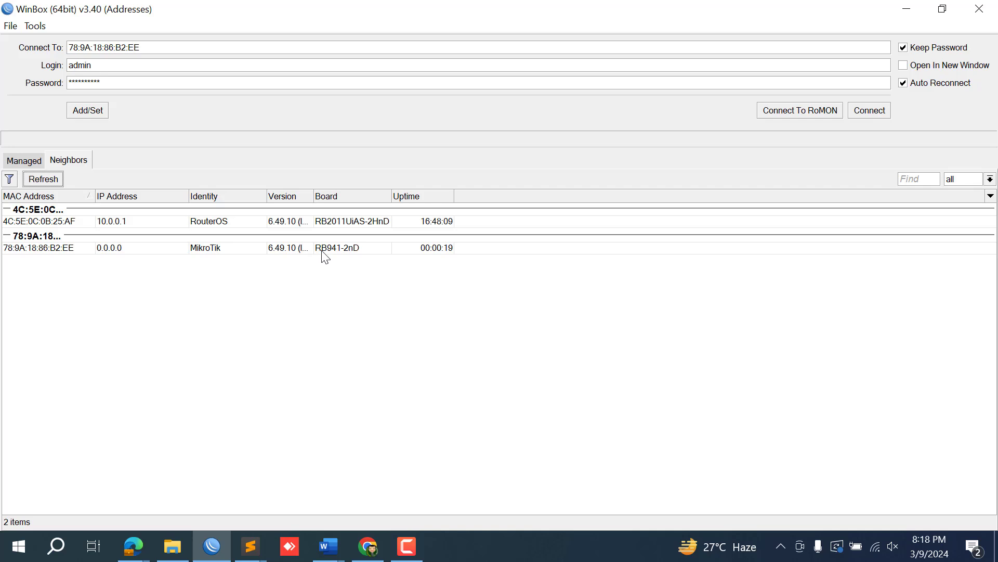
{"action": "left_click", "coordinate": [43, 247]}
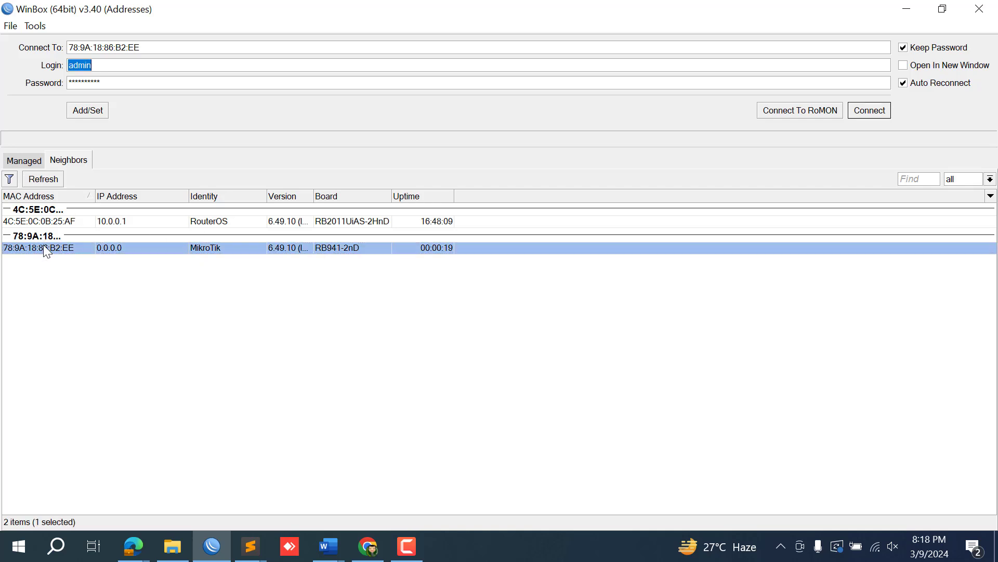
{"action": "left_click", "coordinate": [149, 82]}
{"action": "key", "text": "BackSpace"}
{"action": "key", "text": "BackSpace"}
{"action": "key", "text": "BackSpace"}
{"action": "key", "text": "BackSpace"}
{"action": "key", "text": "BackSpace"}
{"action": "key", "text": "BackSpace"}
{"action": "key", "text": "BackSpace"}
{"action": "key", "text": "BackSpace"}
{"action": "key", "text": "BackSpace"}
Connect to the reset router with an empty password and close the File List.
{"action": "left_click", "coordinate": [860, 110]}
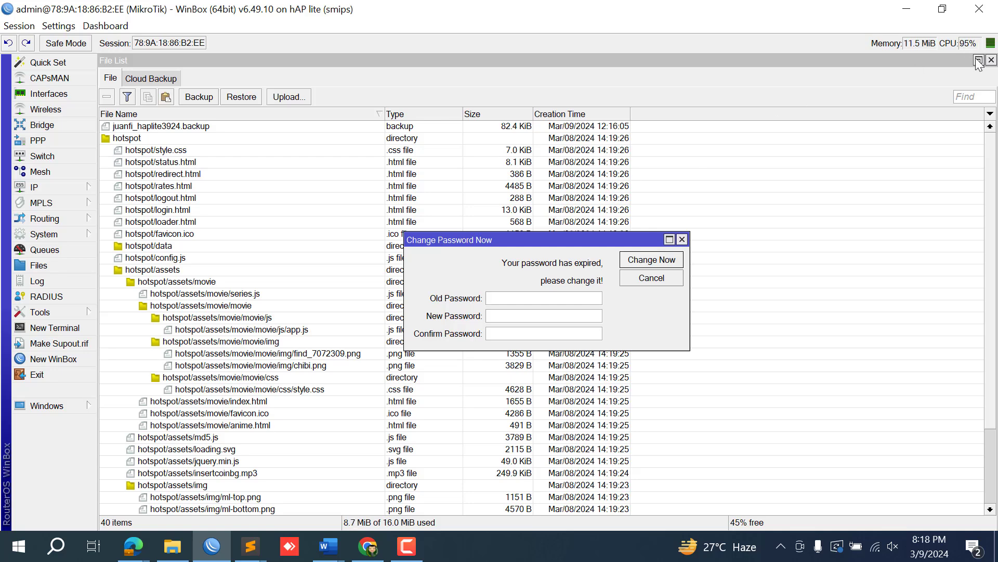
{"action": "left_click", "coordinate": [991, 60]}
{"action": "left_click", "coordinate": [991, 60]}
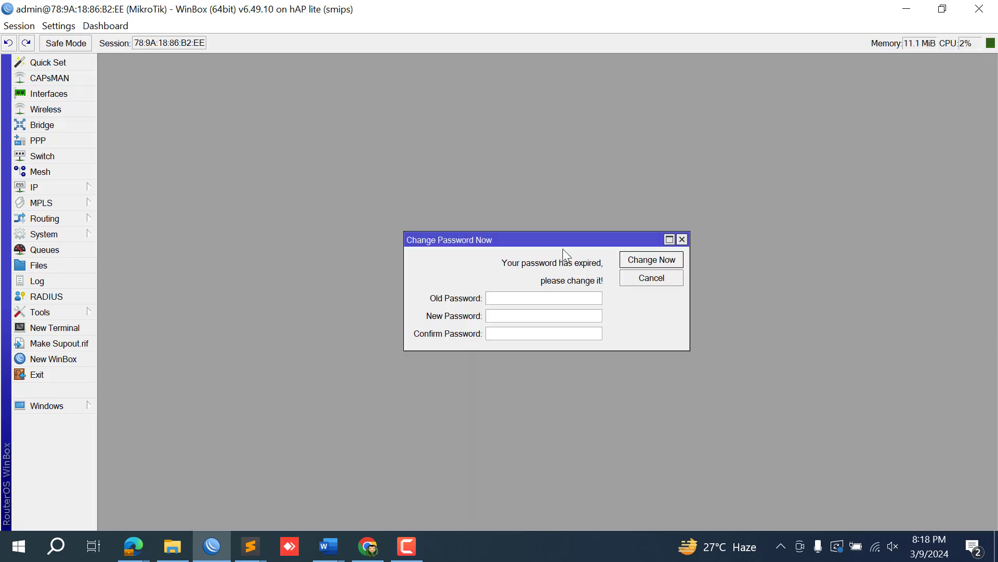
Enter and confirm a new admin password, then apply it with Change Now.
{"action": "left_click", "coordinate": [503, 298]}
{"action": "left_click", "coordinate": [499, 317]}
{"action": "type", "text": "**********"}
{"action": "left_click", "coordinate": [499, 338]}
{"action": "type", "text": "**********"}
{"action": "left_click", "coordinate": [649, 260]}
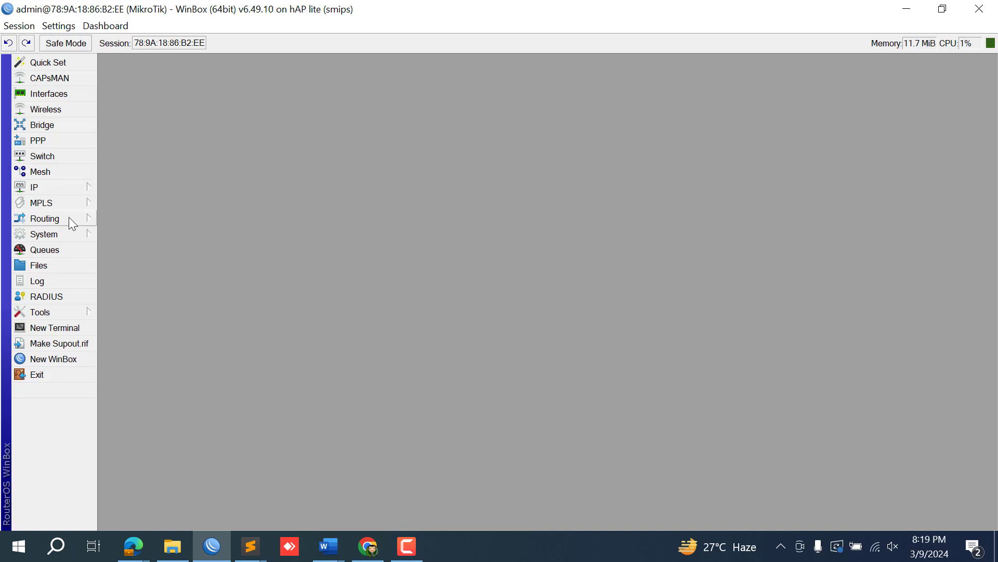
{"action": "left_click", "coordinate": [68, 232]}
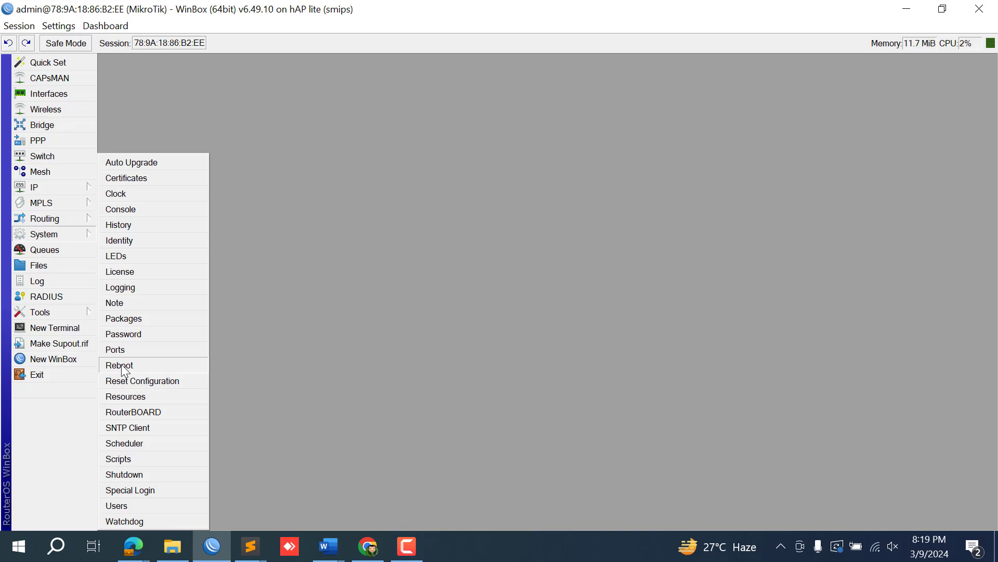
{"action": "left_click", "coordinate": [294, 346]}
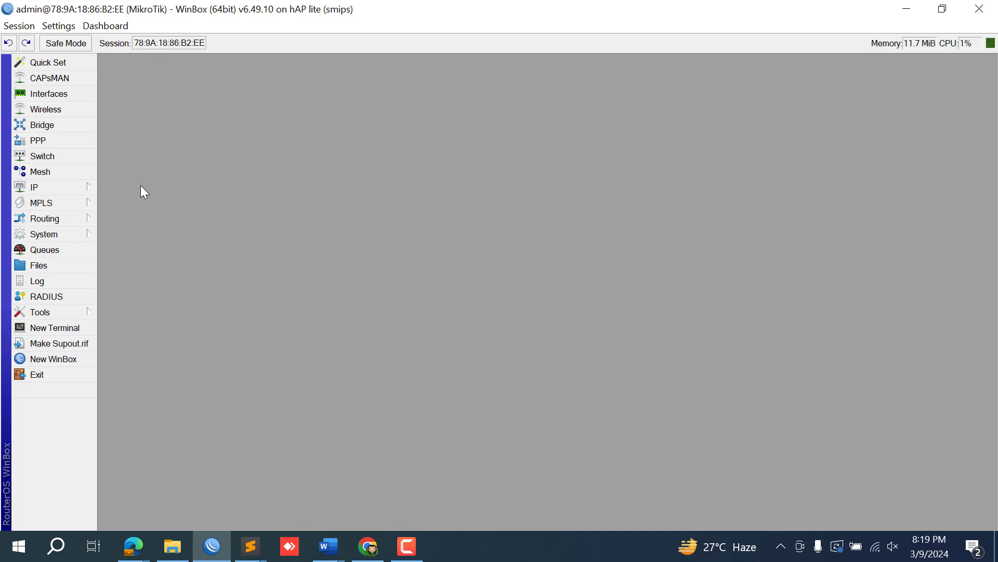
Check that juanfi_haplite3924.backup is still in the router's File List.
{"action": "left_click", "coordinate": [54, 267]}
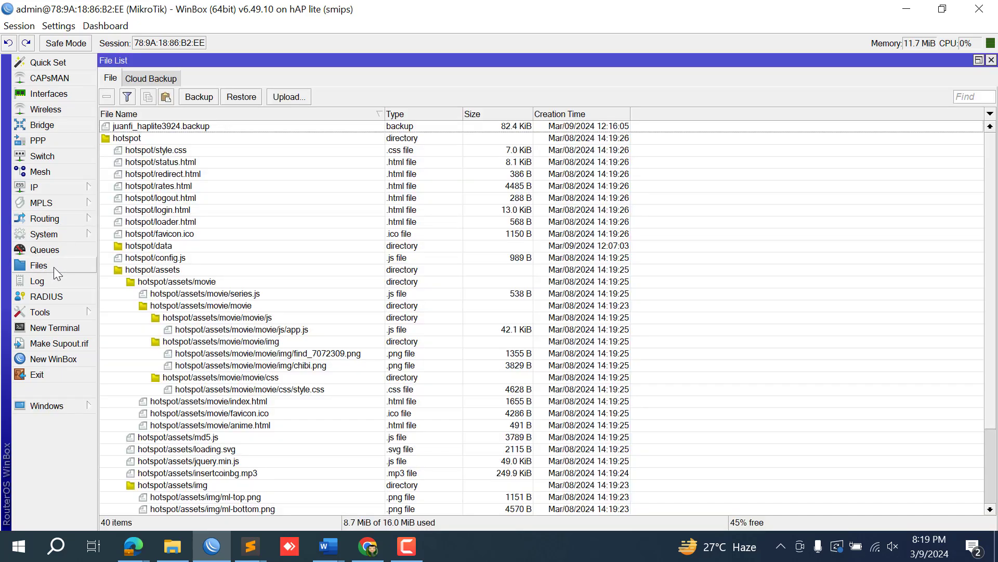
{"action": "left_click", "coordinate": [174, 127]}
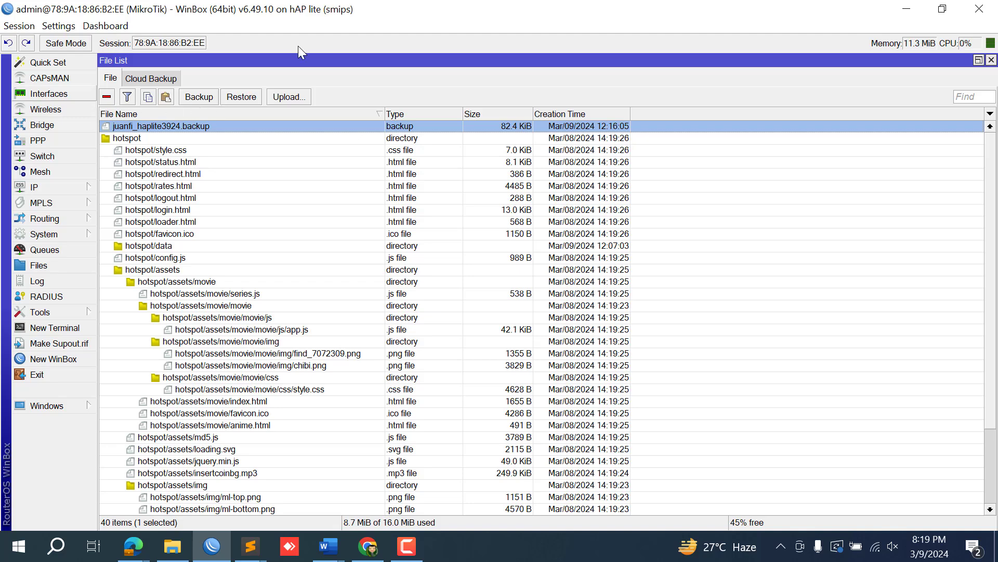
{"action": "left_click", "coordinate": [991, 60]}
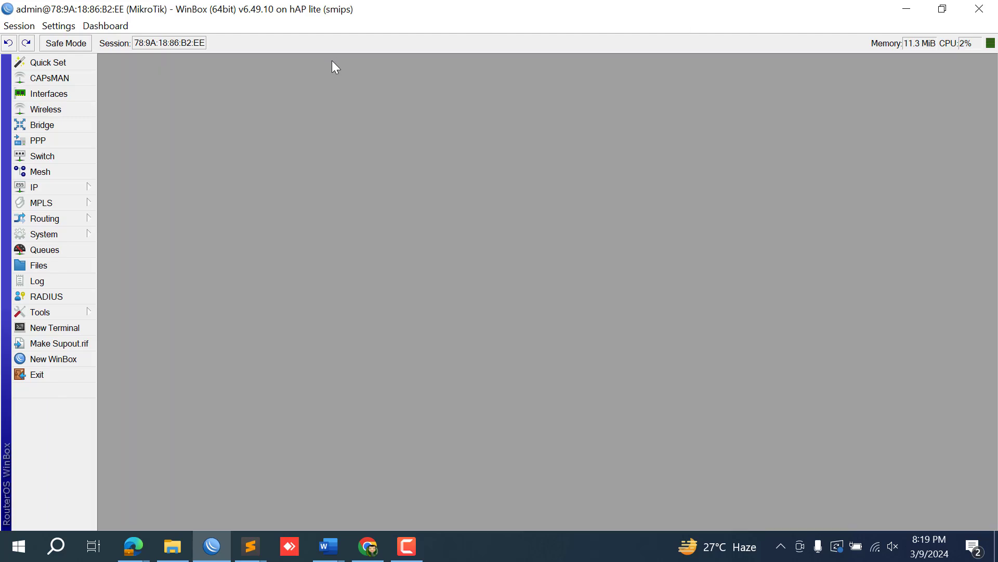
Inspect wlan1, the interface list and the empty bridge settings, then close every window.
{"action": "left_click", "coordinate": [72, 109]}
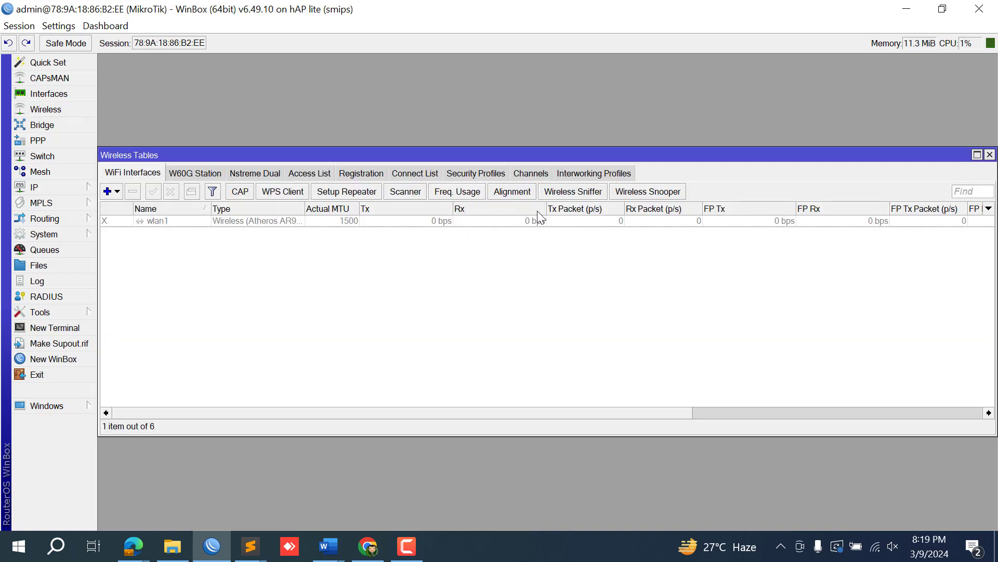
{"action": "left_click", "coordinate": [505, 224]}
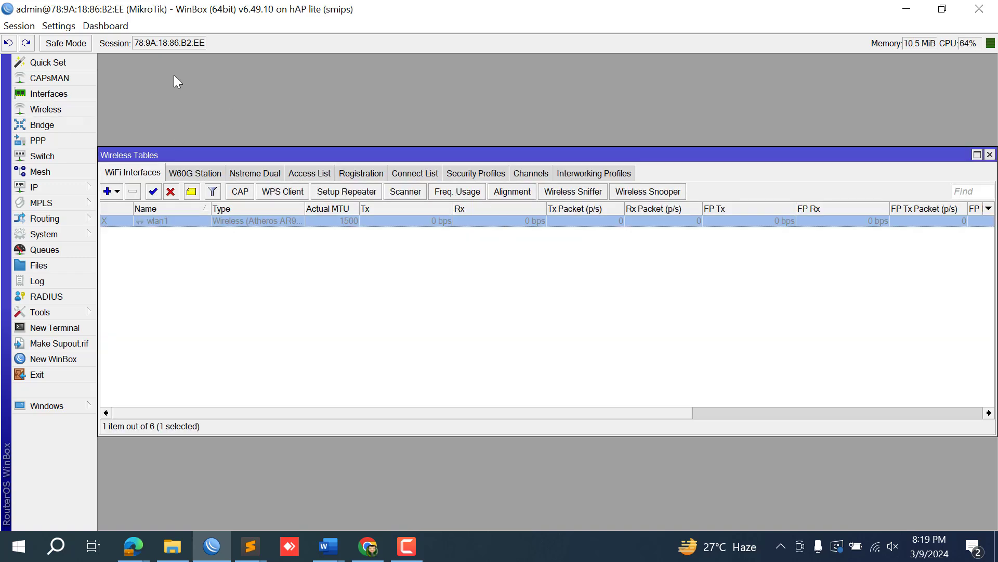
{"action": "left_click", "coordinate": [49, 95]}
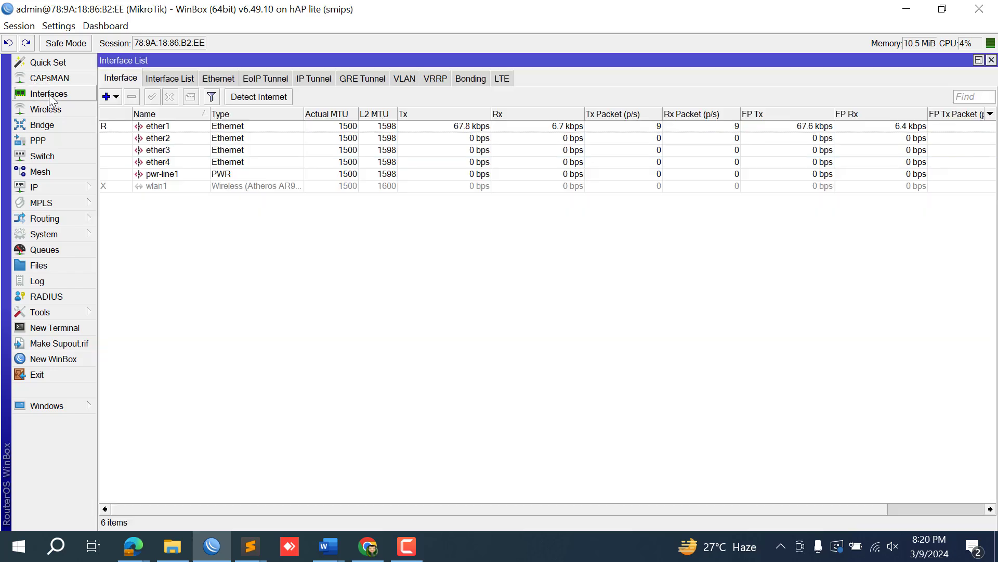
{"action": "left_click", "coordinate": [171, 130]}
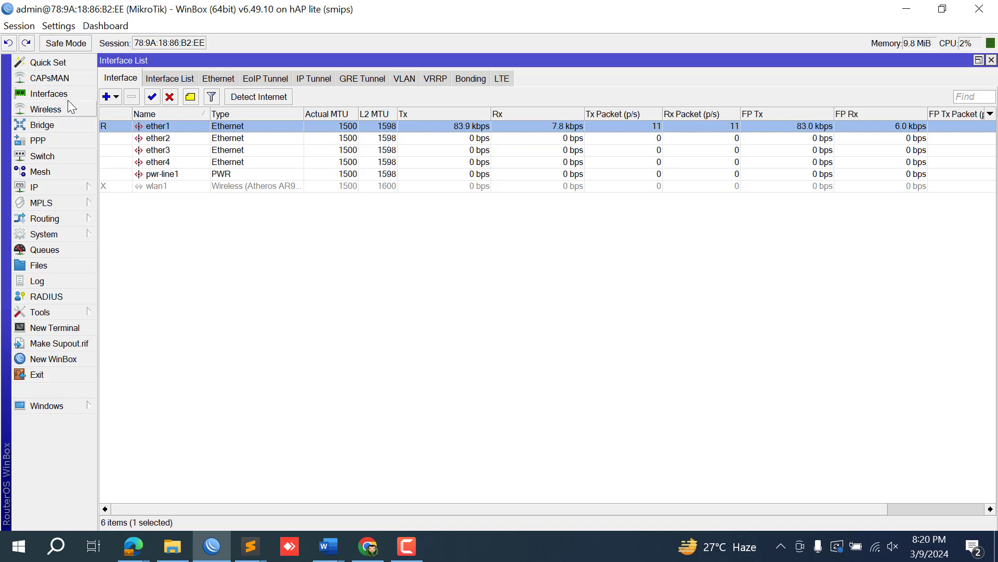
{"action": "left_click", "coordinate": [41, 125]}
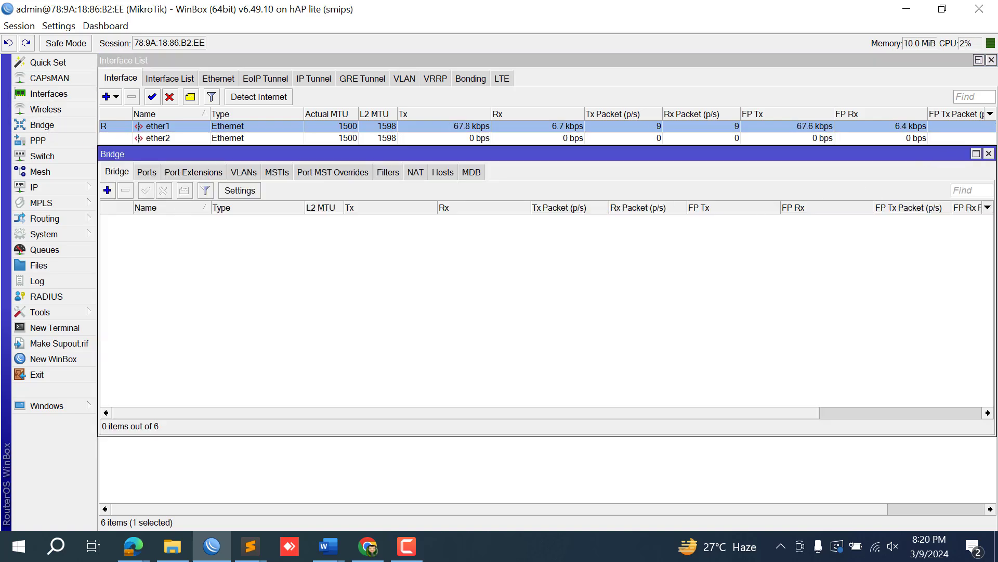
{"action": "left_click", "coordinate": [989, 153]}
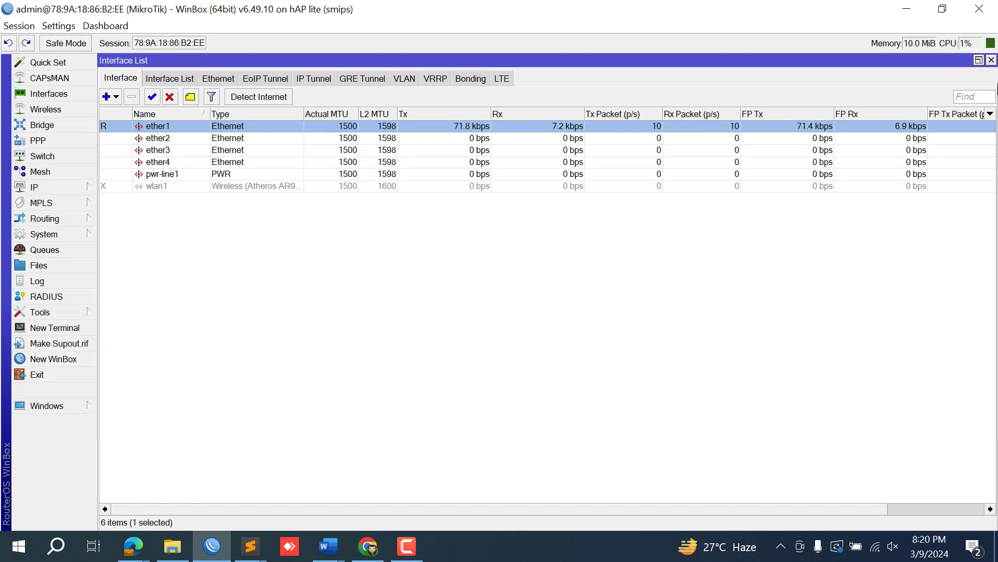
{"action": "left_click", "coordinate": [991, 60]}
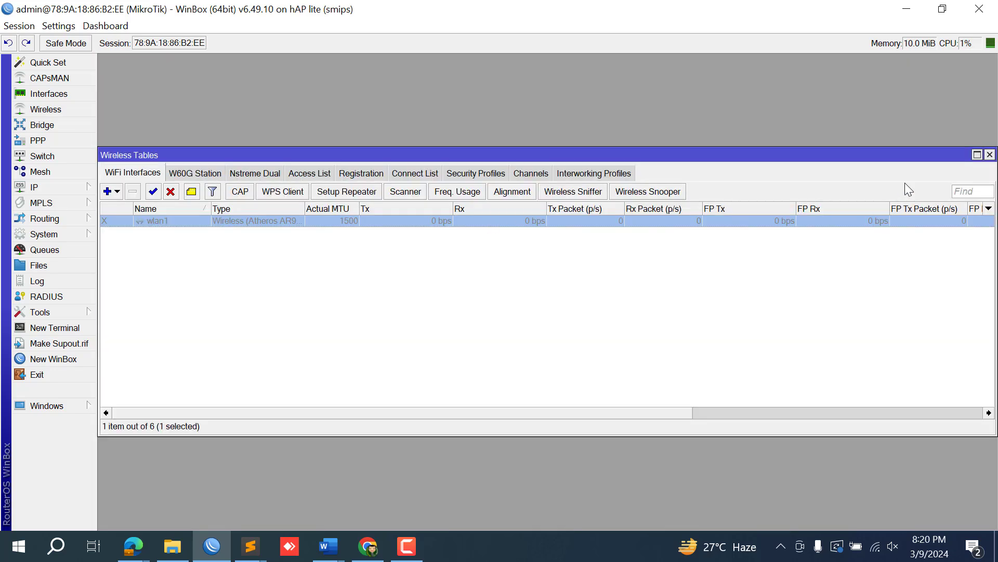
{"action": "left_click", "coordinate": [990, 155]}
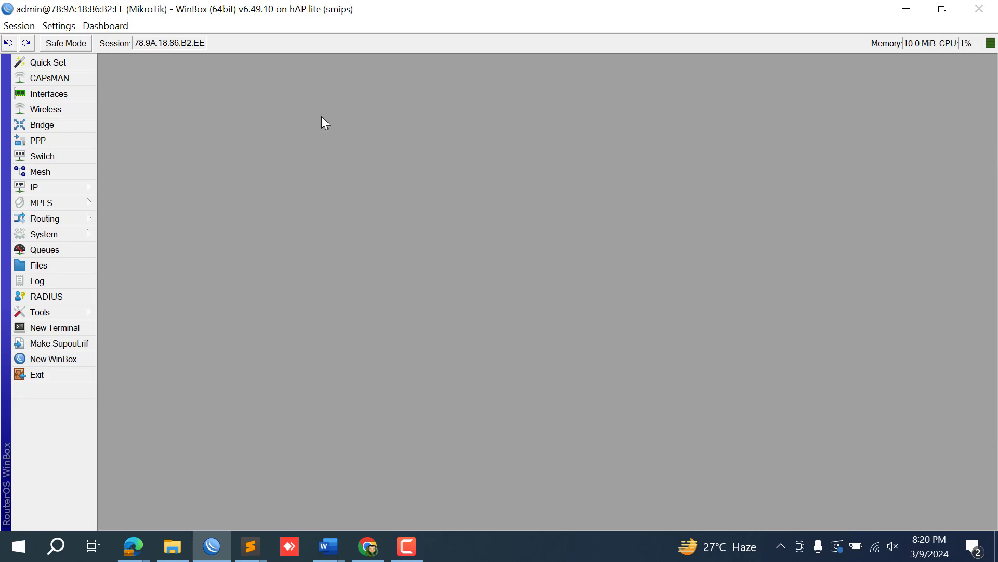
Restore from juanfi_haplite3924.backup using its backup password and confirm the reboot.
{"action": "left_click", "coordinate": [61, 268]}
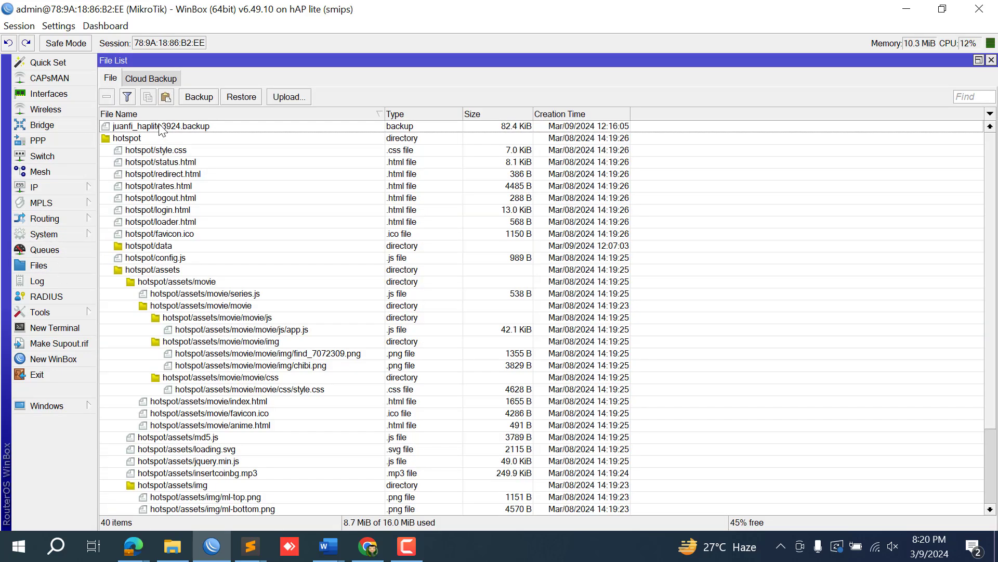
{"action": "left_click", "coordinate": [161, 126]}
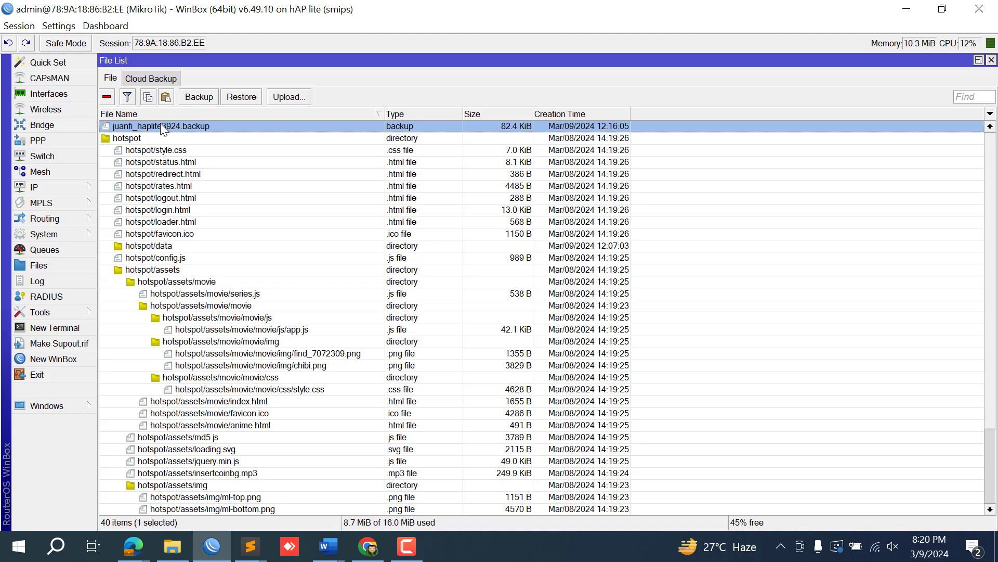
{"action": "left_click", "coordinate": [240, 97]}
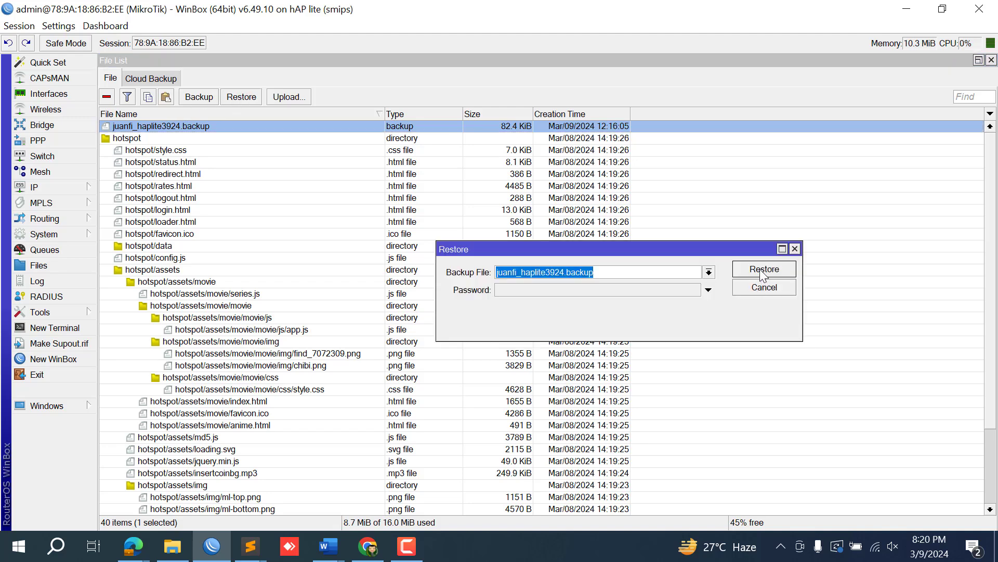
{"action": "left_click", "coordinate": [674, 292]}
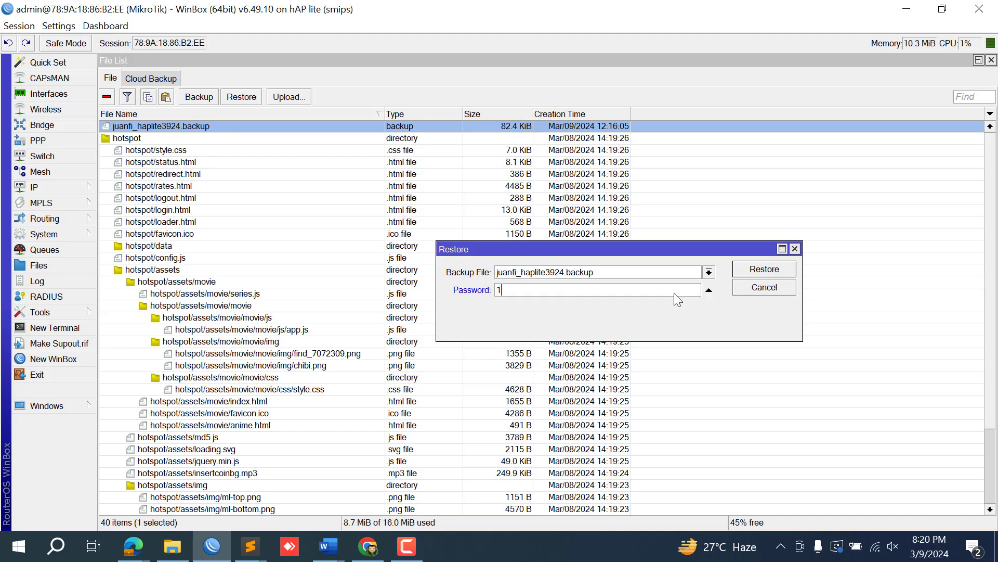
{"action": "left_click", "coordinate": [754, 274]}
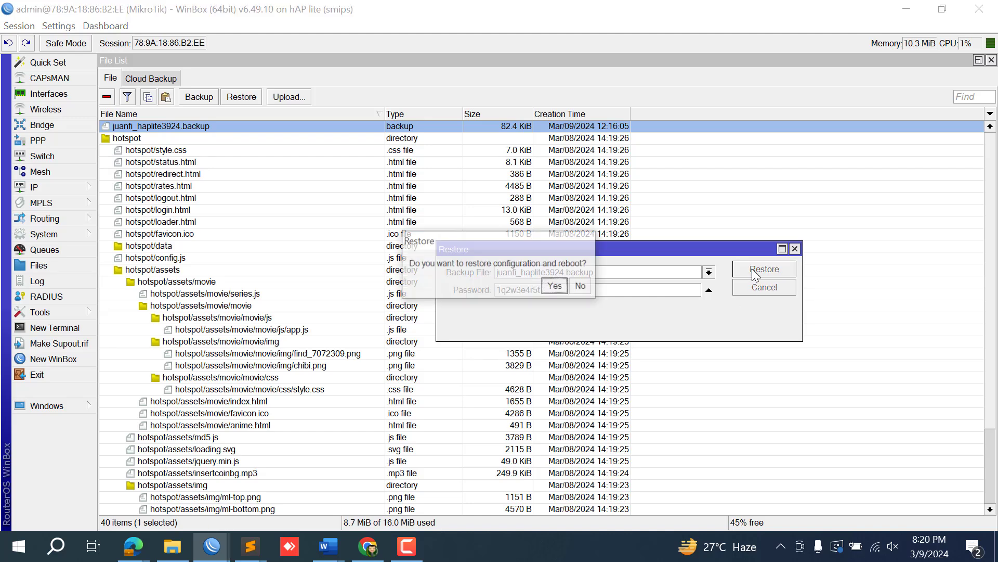
{"action": "left_click", "coordinate": [555, 287]}
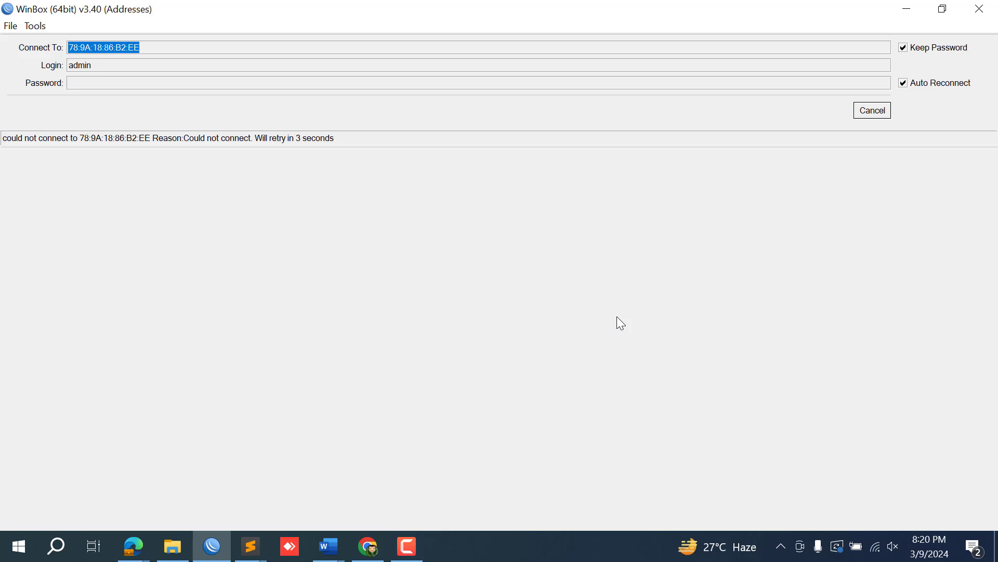
Cancel reconnecting, refresh neighbours, select 78:9A:18:86:B2:EE and enter the admin password.
{"action": "left_click", "coordinate": [876, 110]}
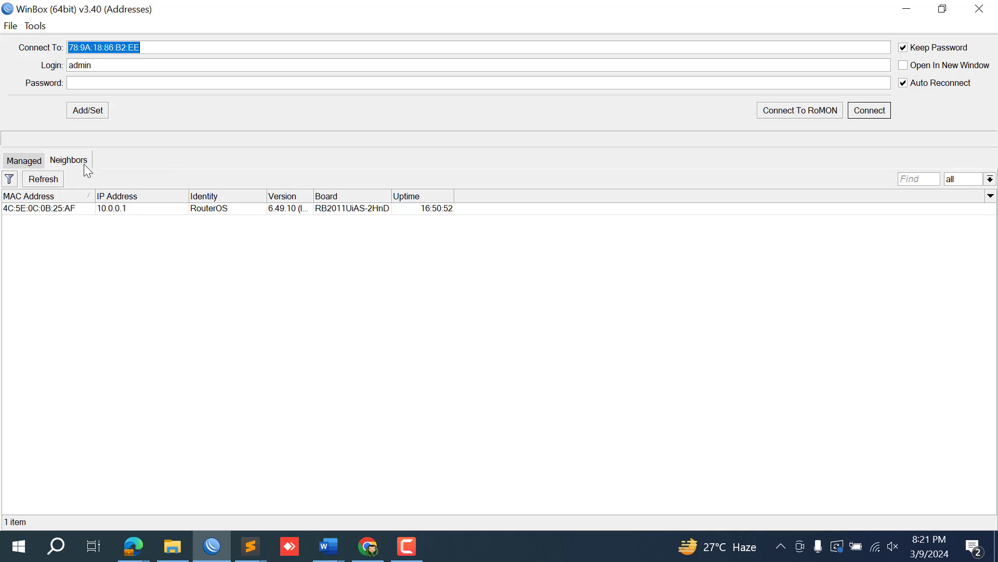
{"action": "left_click", "coordinate": [35, 180]}
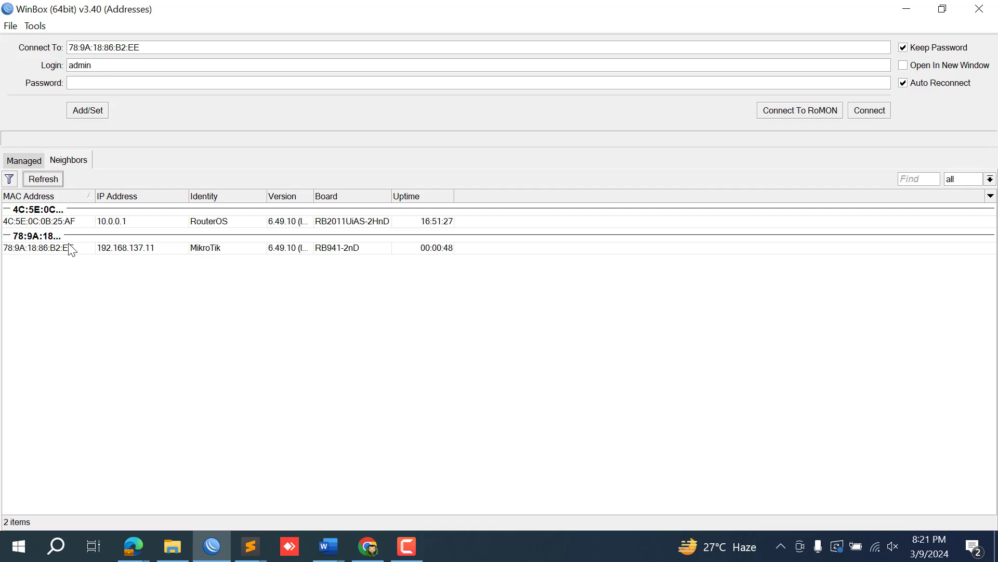
{"action": "left_click", "coordinate": [65, 249]}
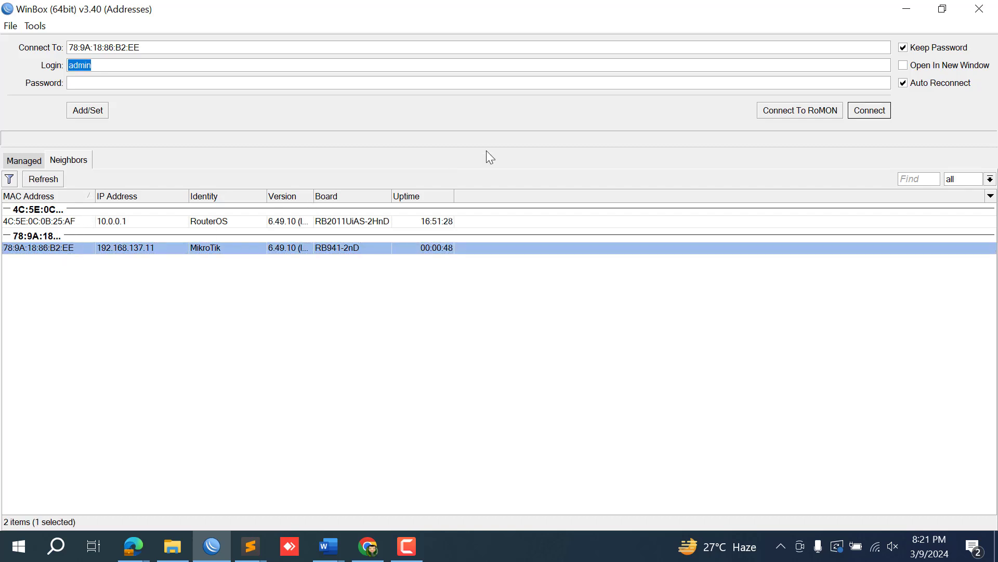
{"action": "left_click", "coordinate": [321, 83]}
{"action": "type", "text": "**********"}
Connect to the restored router, dismiss the System Note and close the File List.
{"action": "left_click", "coordinate": [869, 111]}
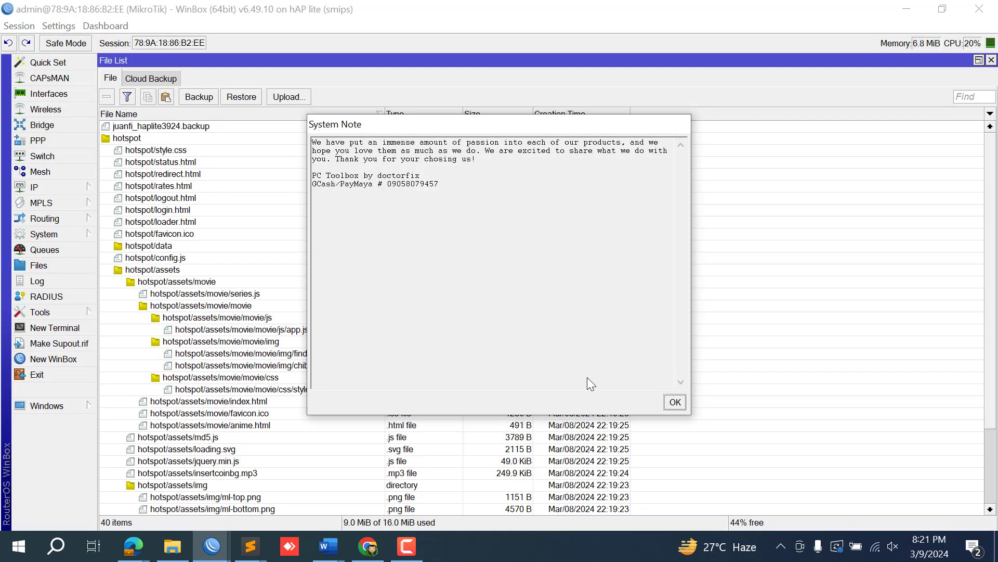
{"action": "left_click", "coordinate": [674, 402]}
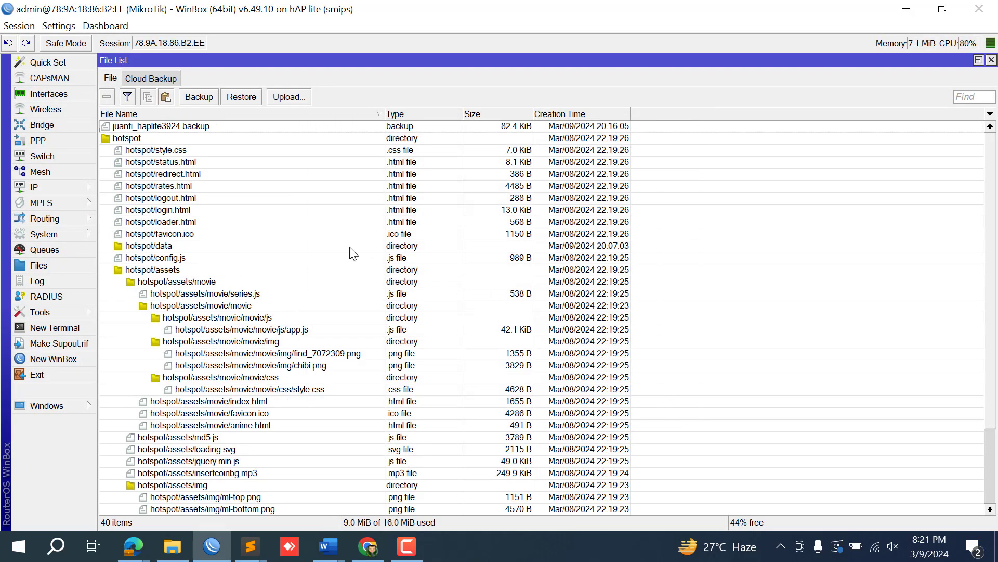
{"action": "left_click", "coordinate": [991, 60]}
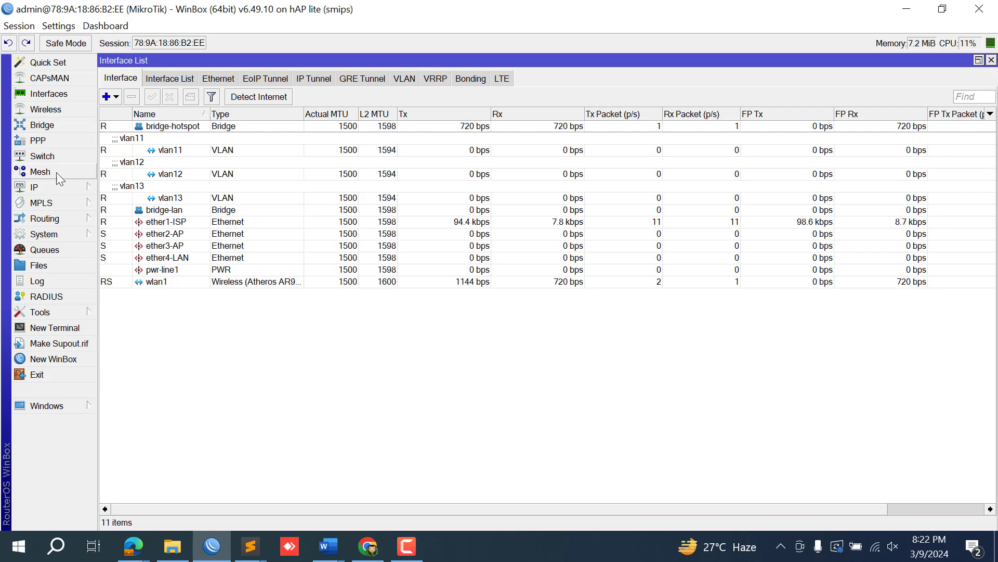
Check wlan1's restored wireless settings, then close the wireless and interface windows.
{"action": "left_click", "coordinate": [63, 114]}
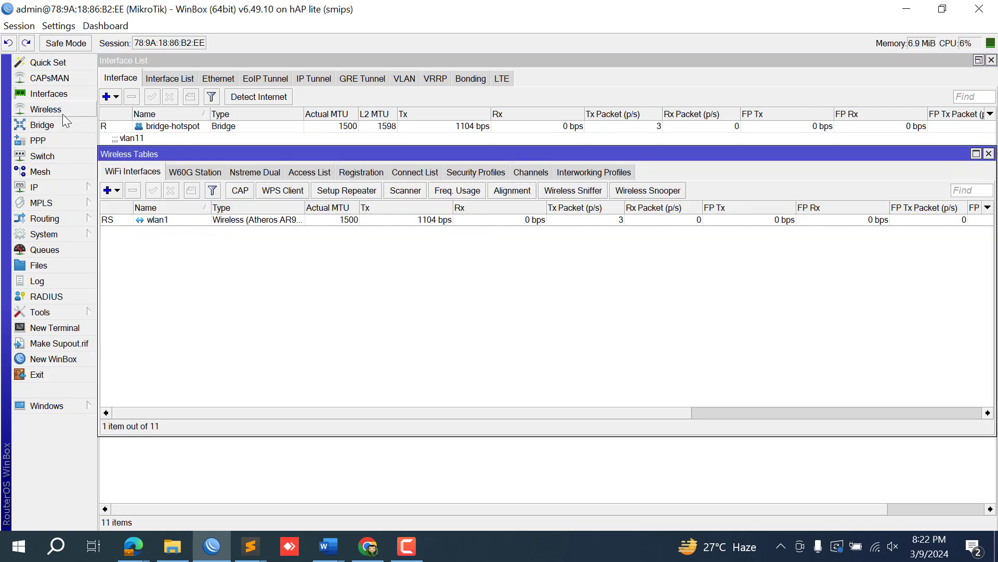
{"action": "double_click", "coordinate": [204, 220]}
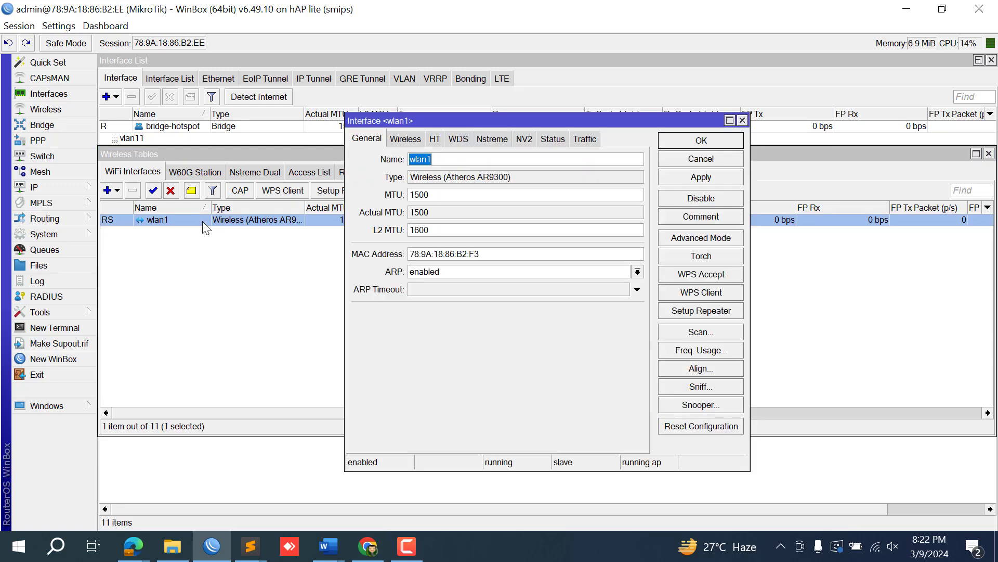
{"action": "left_click", "coordinate": [407, 140]}
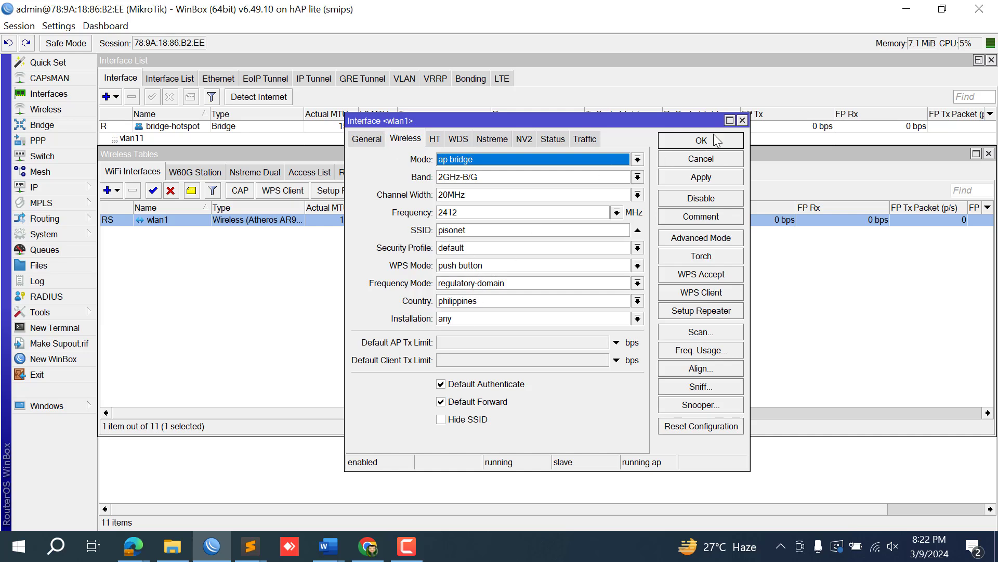
{"action": "left_click", "coordinate": [742, 121]}
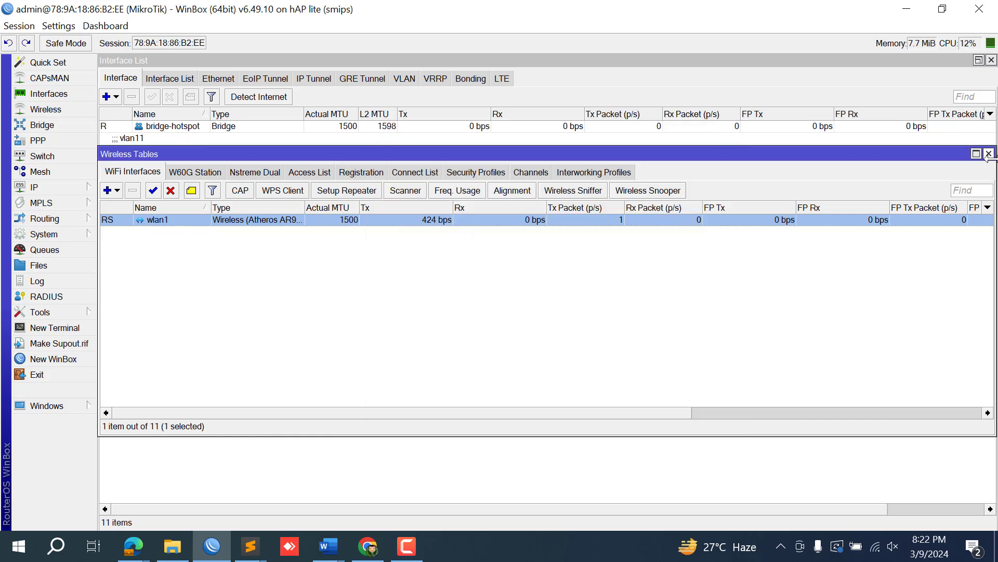
{"action": "left_click", "coordinate": [988, 154]}
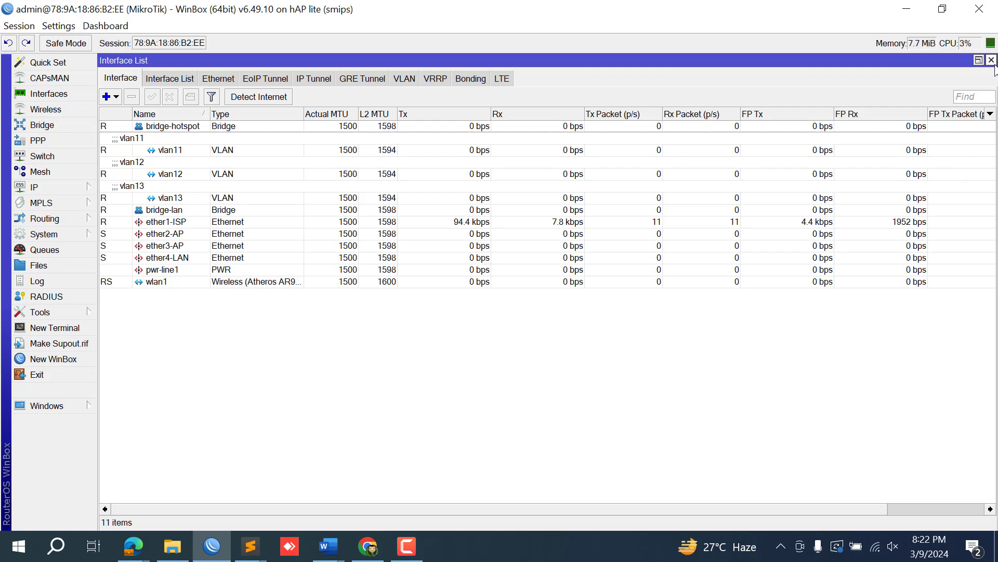
{"action": "left_click", "coordinate": [991, 60]}
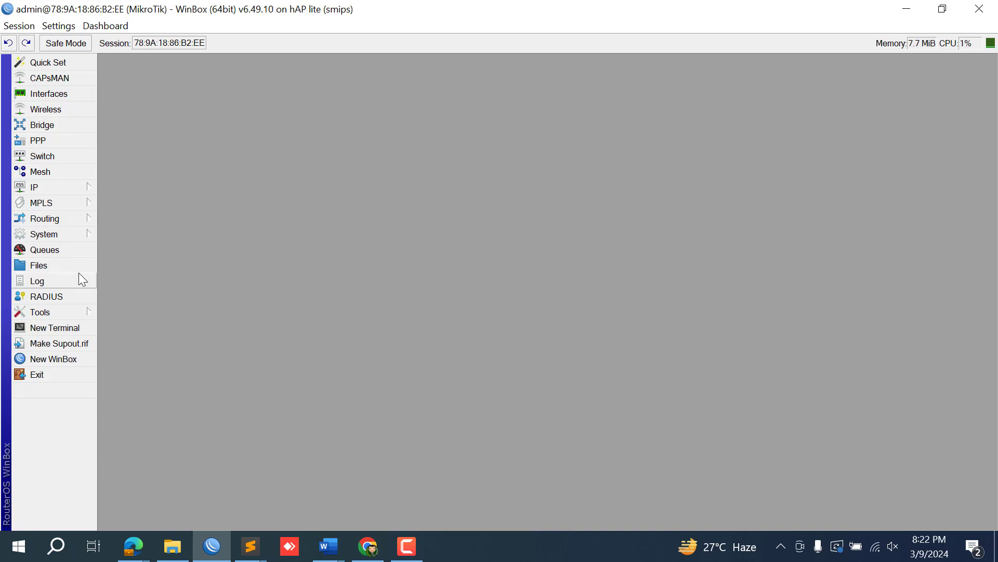
In Firewall, check the restored filter rules and the masquerade srcnat NAT rule.
{"action": "left_click", "coordinate": [74, 186]}
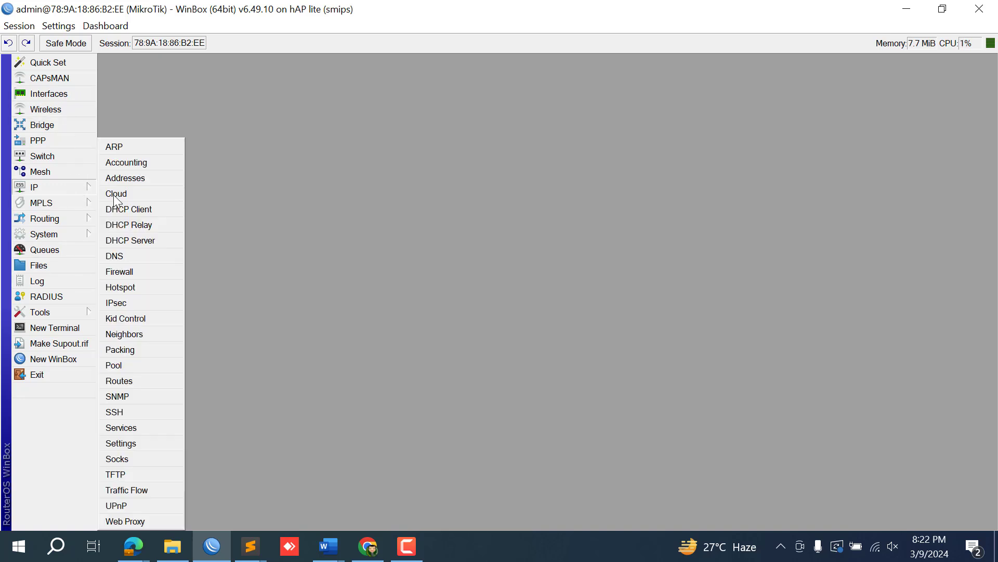
{"action": "left_click", "coordinate": [138, 270]}
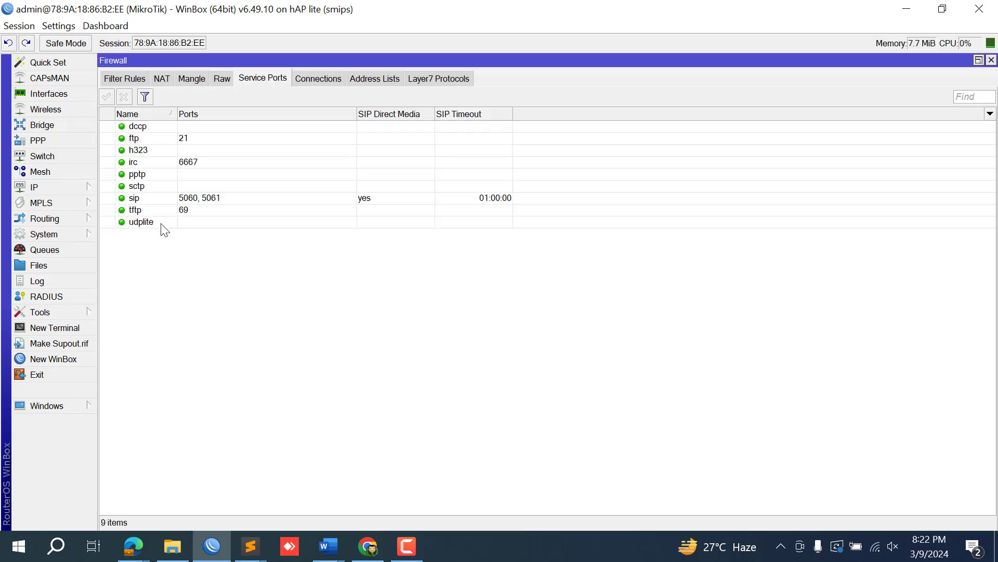
{"action": "left_click", "coordinate": [122, 78]}
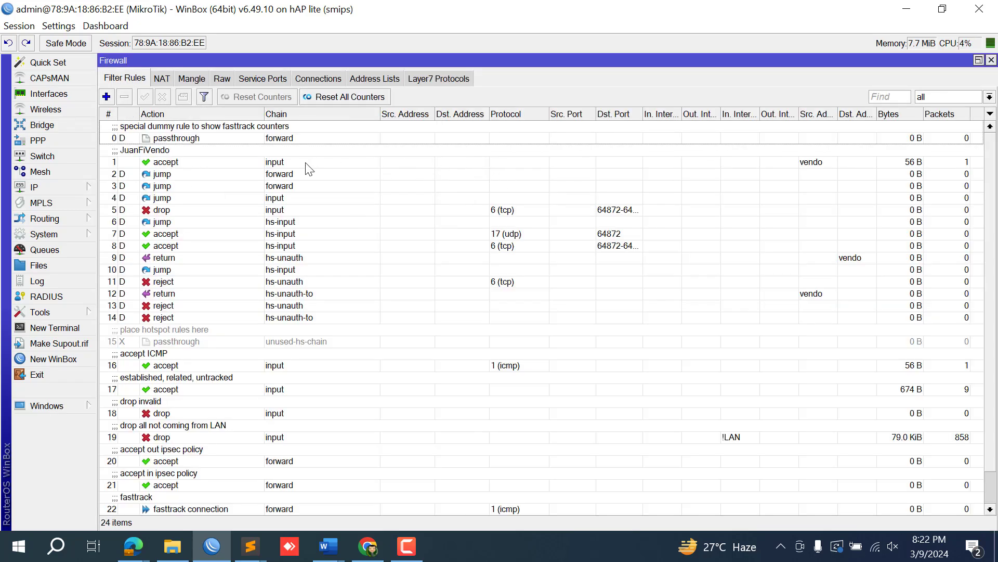
{"action": "left_click", "coordinate": [162, 78]}
{"action": "left_click", "coordinate": [354, 126]}
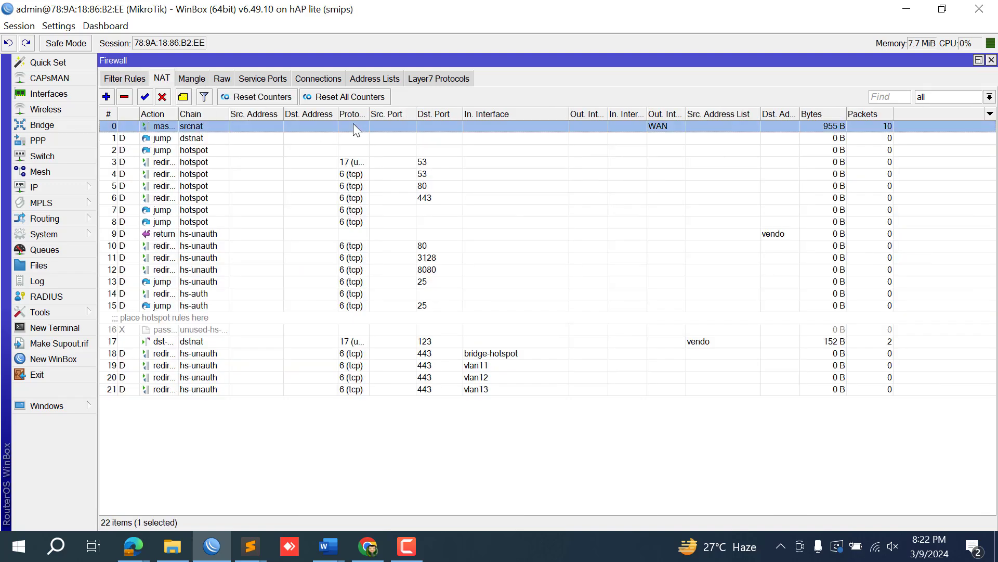
Check the anti-sharing-connection mangle rule, the address lists and the 2 tracked connections.
{"action": "left_click", "coordinate": [192, 76]}
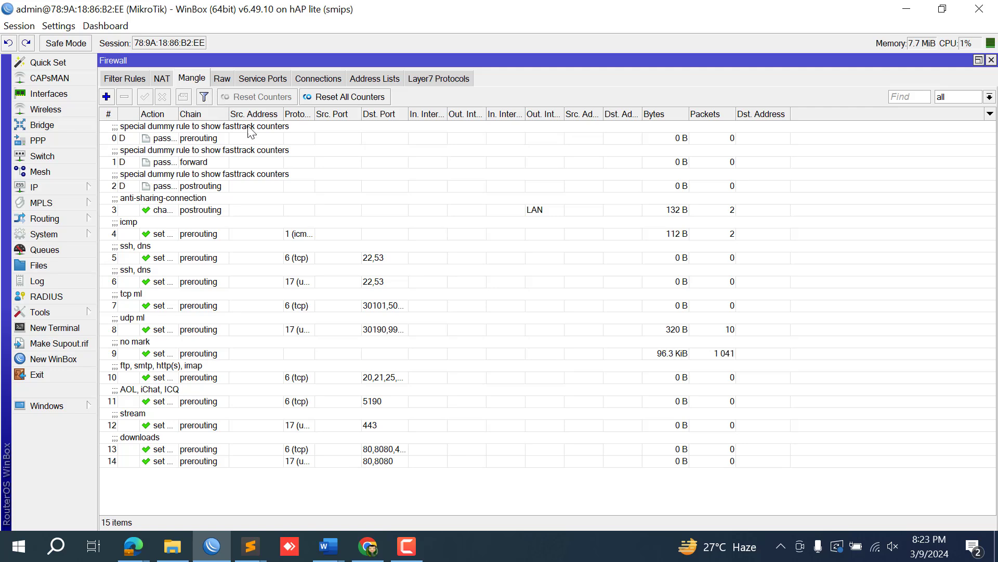
{"action": "left_click", "coordinate": [451, 218]}
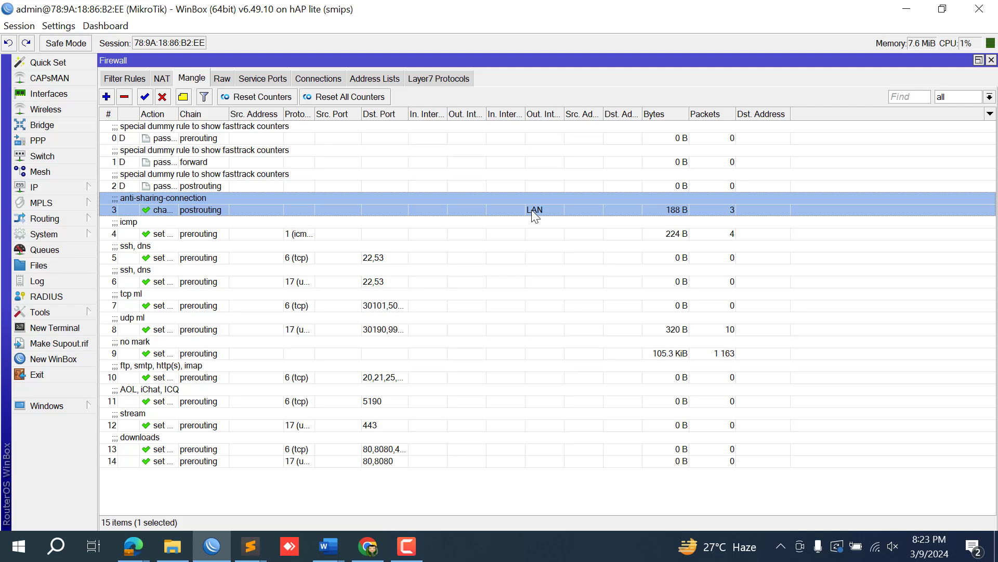
{"action": "left_click", "coordinate": [370, 79]}
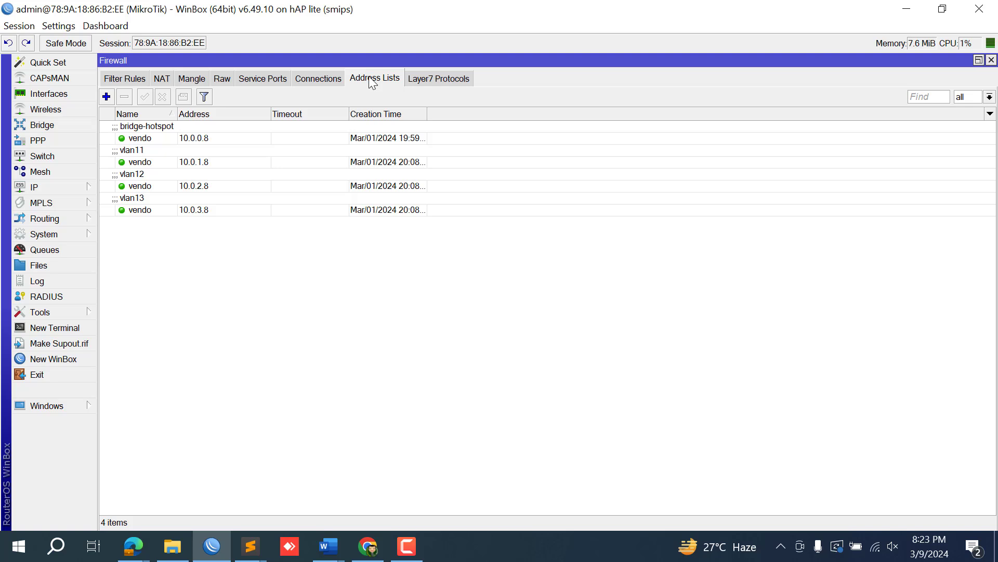
{"action": "left_click", "coordinate": [320, 79]}
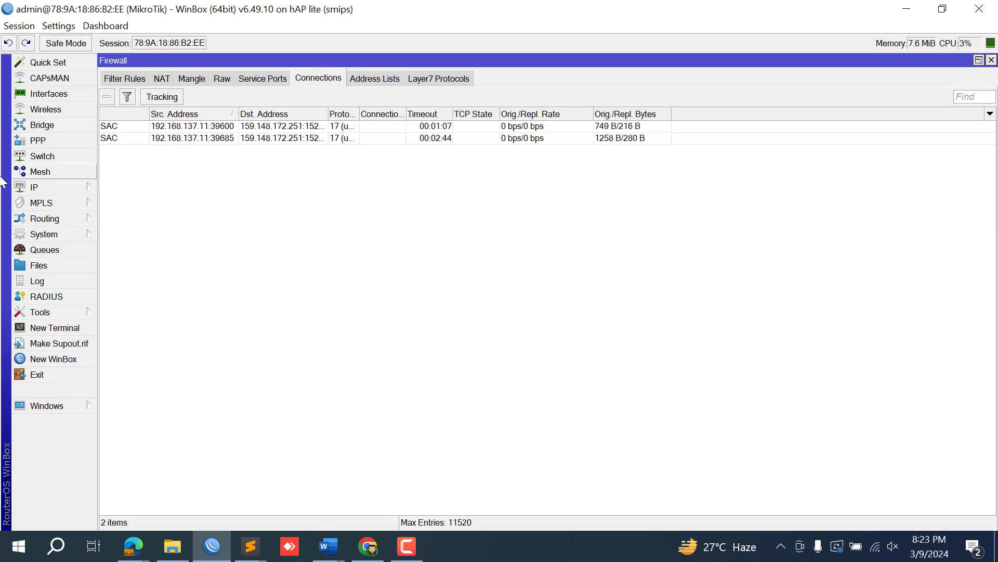
{"action": "left_click", "coordinate": [37, 187]}
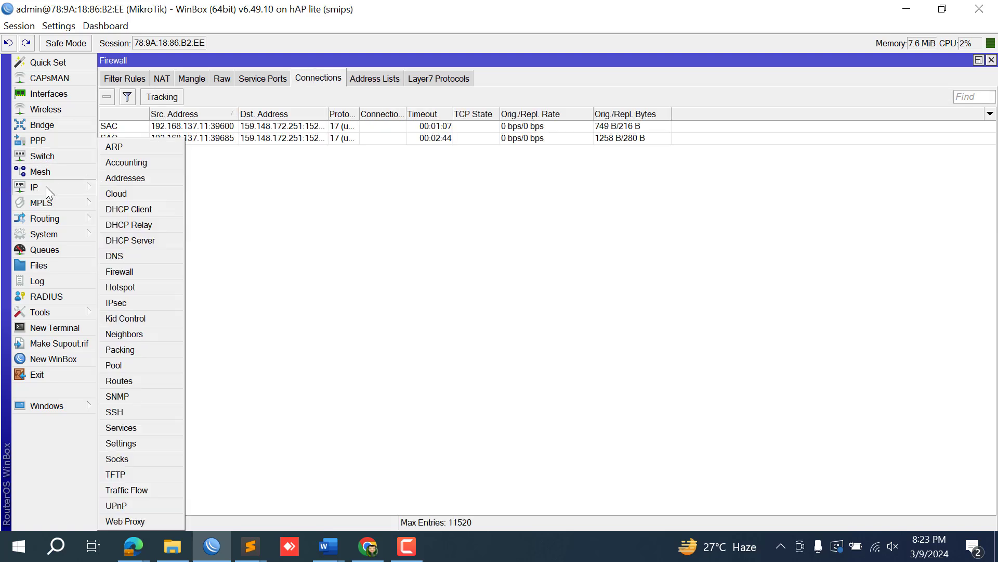
In Hotspot, inspect the restored accept entry in the Walled Garden IP List.
{"action": "left_click", "coordinate": [120, 288]}
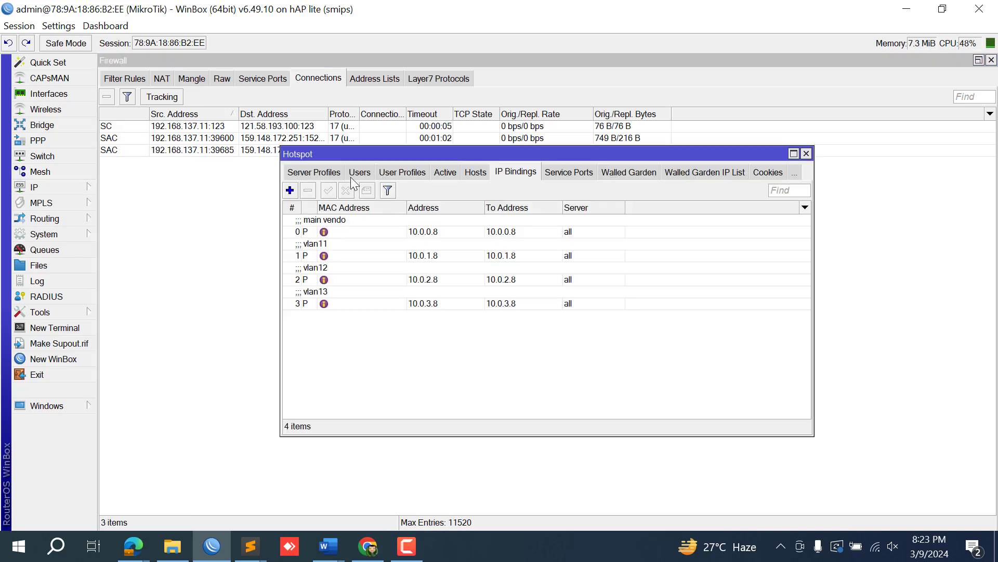
{"action": "left_click", "coordinate": [678, 174]}
{"action": "double_click", "coordinate": [544, 220]}
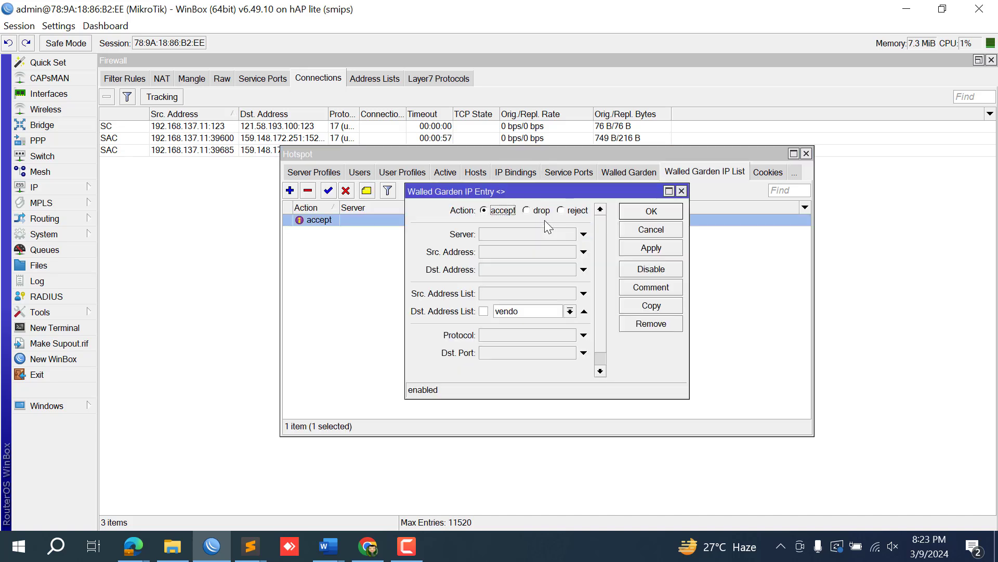
{"action": "left_click", "coordinate": [681, 191]}
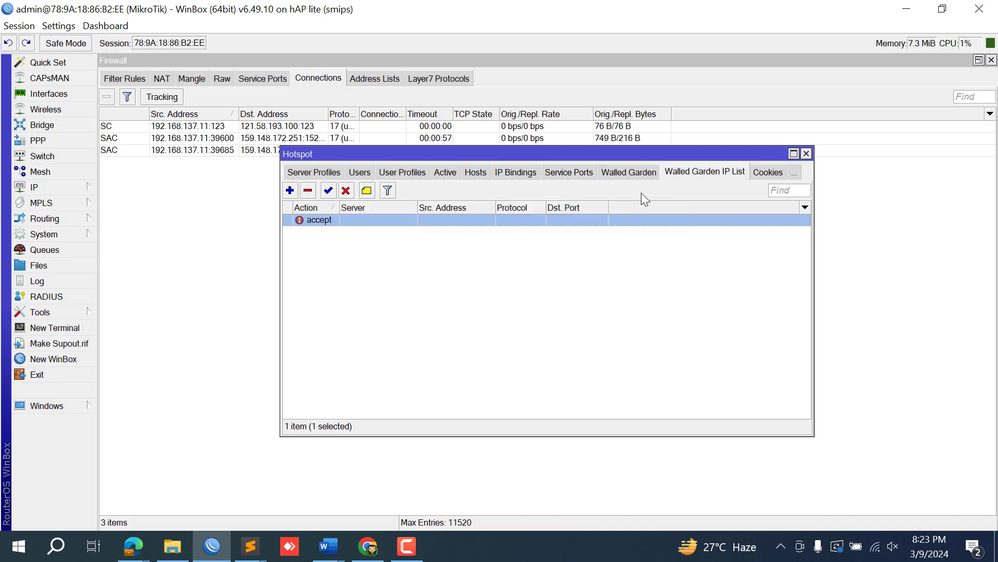
Review the hostpot-profile server profile's General, Login and RADIUS settings.
{"action": "left_click", "coordinate": [394, 172]}
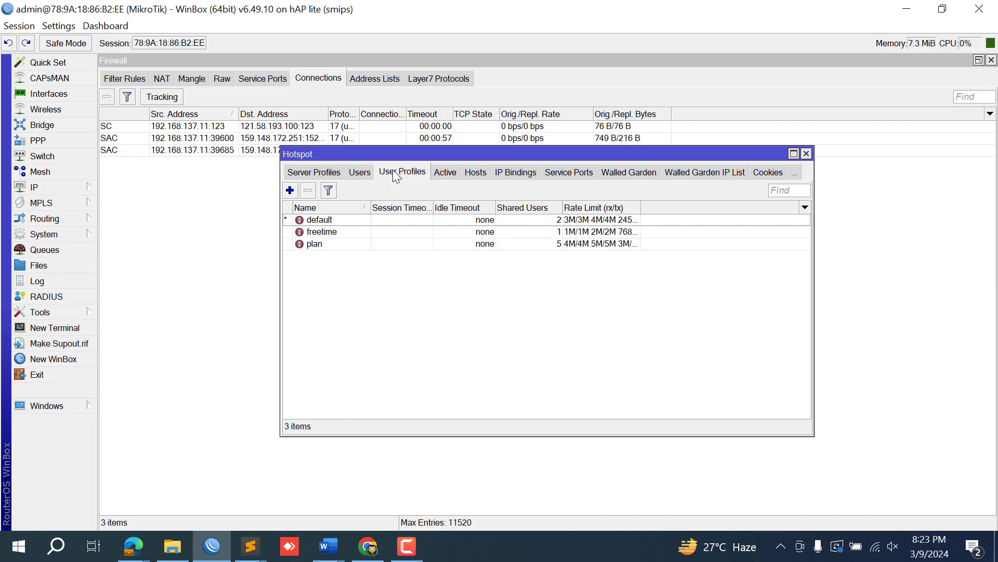
{"action": "left_click", "coordinate": [297, 172]}
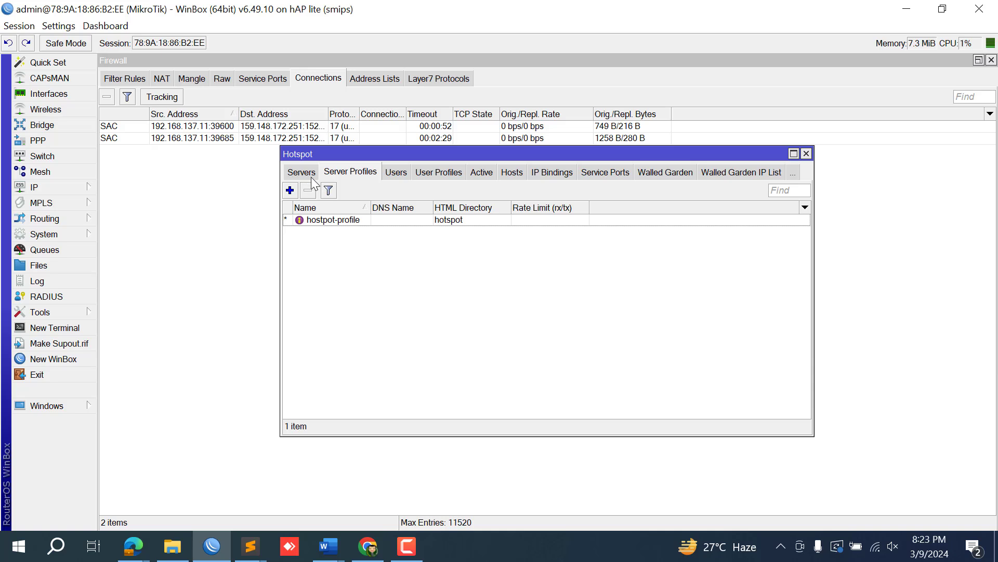
{"action": "double_click", "coordinate": [312, 224]}
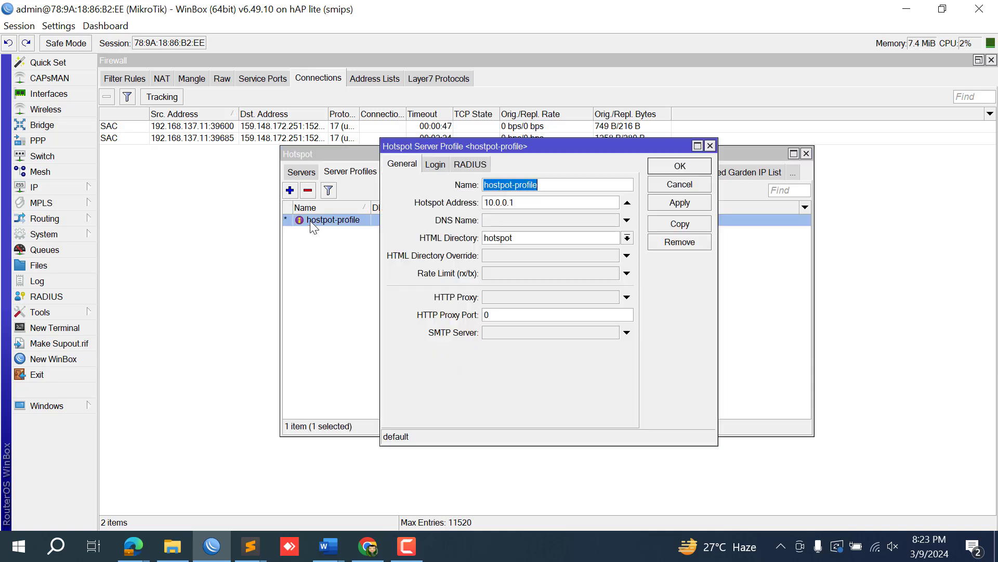
{"action": "left_click", "coordinate": [435, 163]}
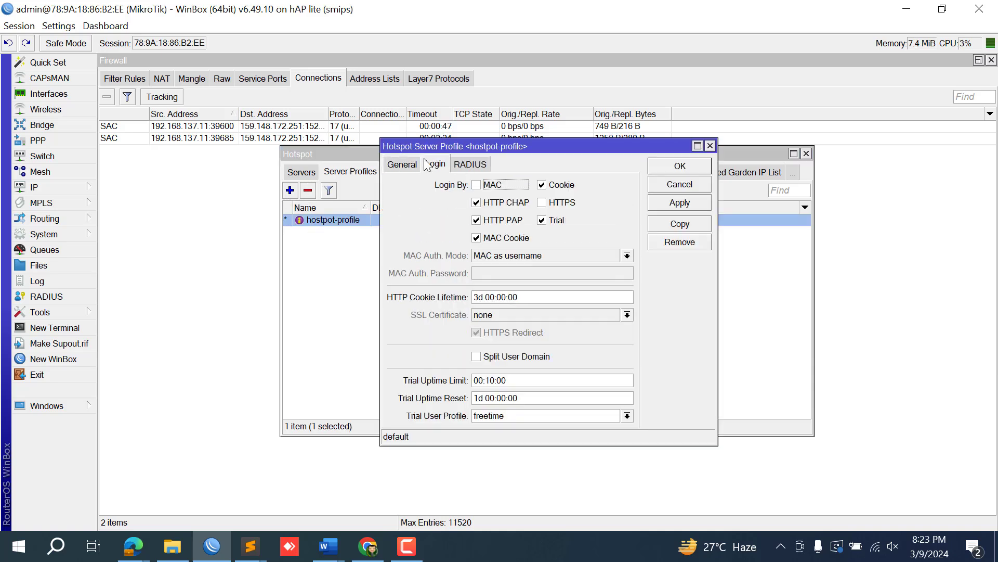
{"action": "left_click", "coordinate": [469, 165]}
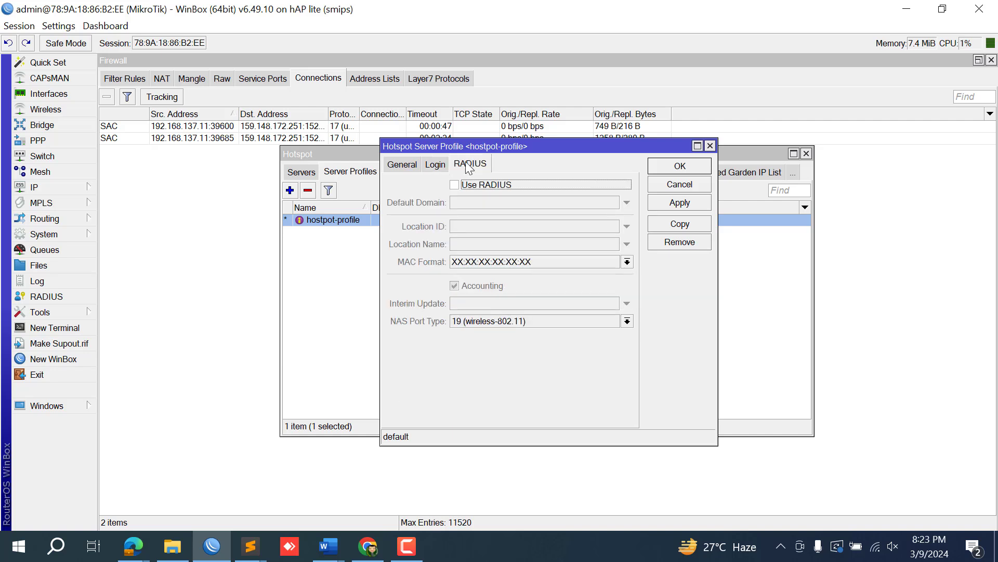
{"action": "left_click", "coordinate": [413, 168]}
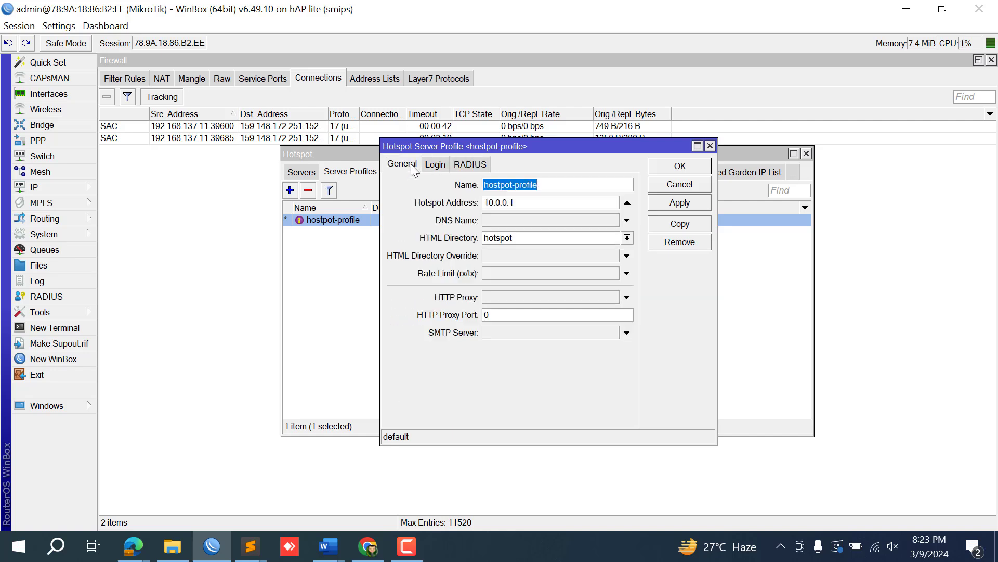
{"action": "left_click", "coordinate": [686, 166]}
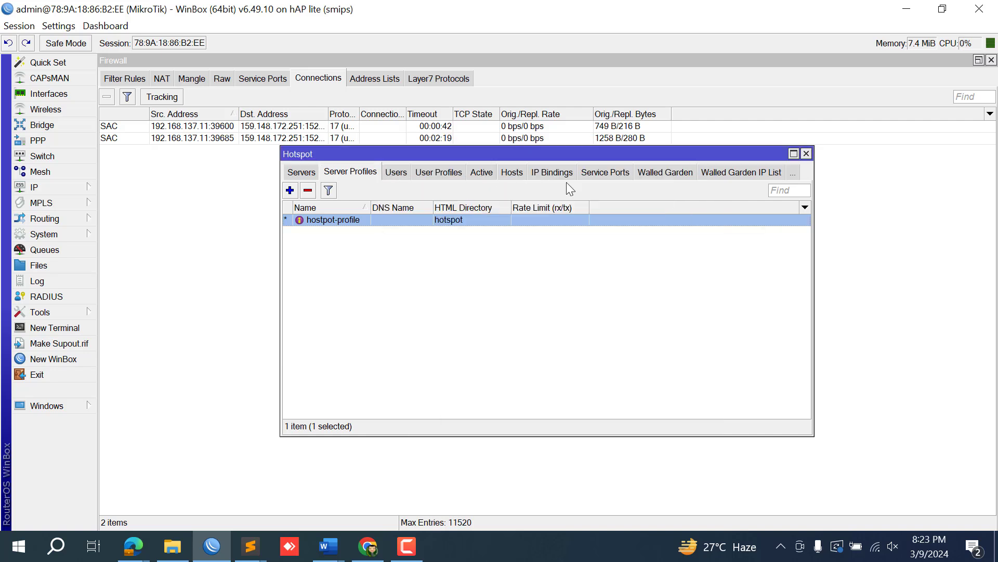
Inspect the scripts of the default hotspot user profile.
{"action": "left_click", "coordinate": [450, 174]}
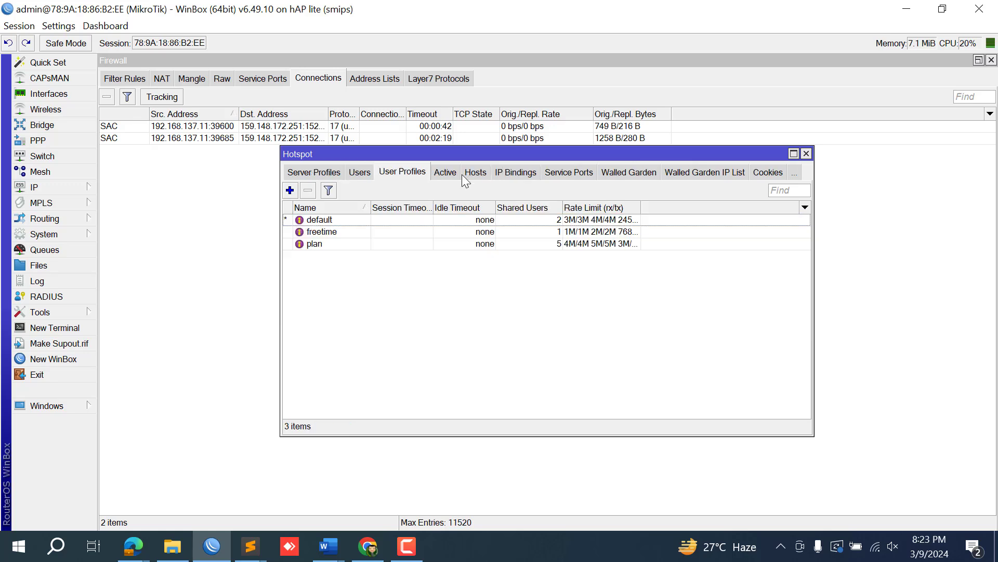
{"action": "double_click", "coordinate": [529, 218]}
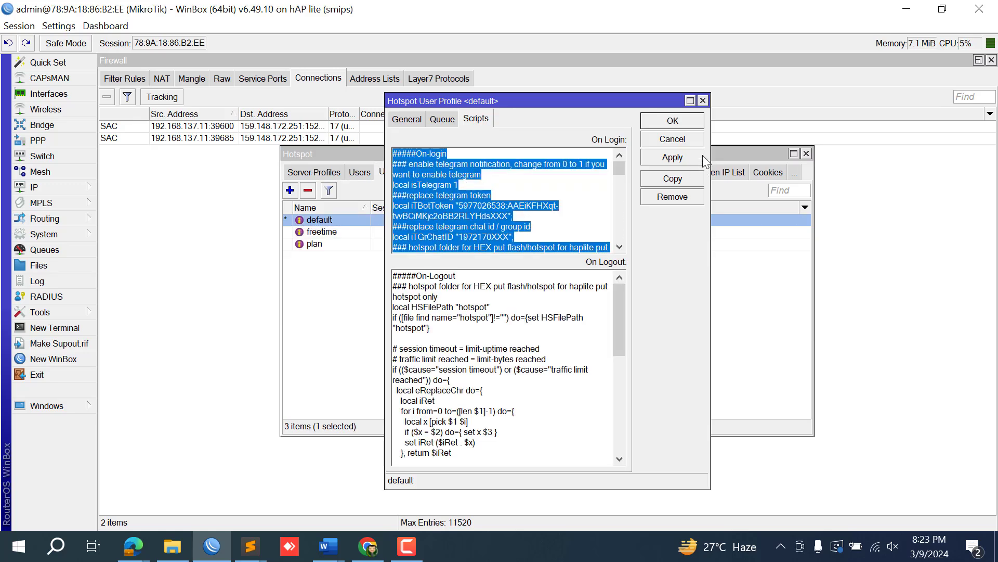
{"action": "left_click", "coordinate": [672, 121]}
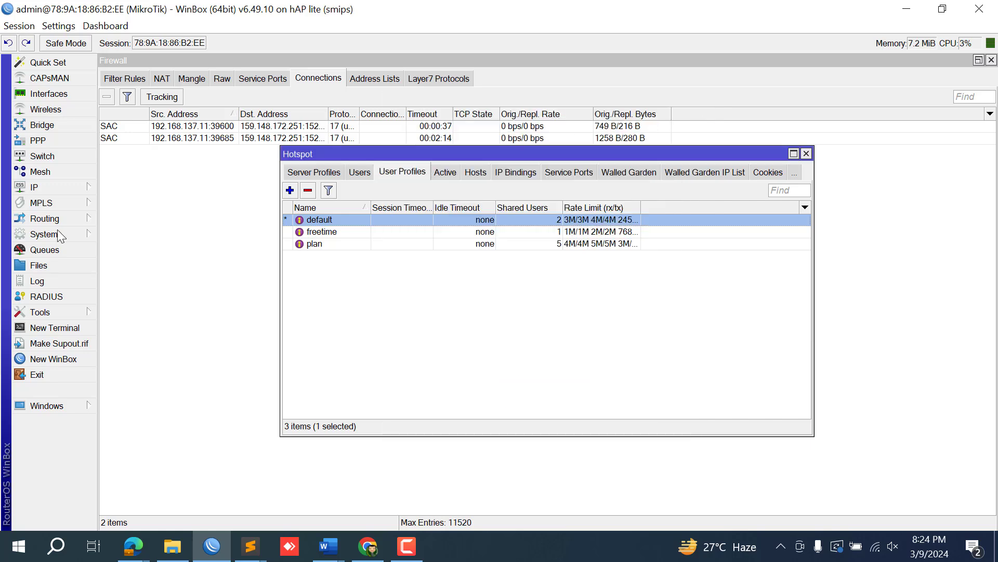
Close Hotspot and review the five restored hosts in Tools > Netwatch, then close it.
{"action": "left_click", "coordinate": [806, 153]}
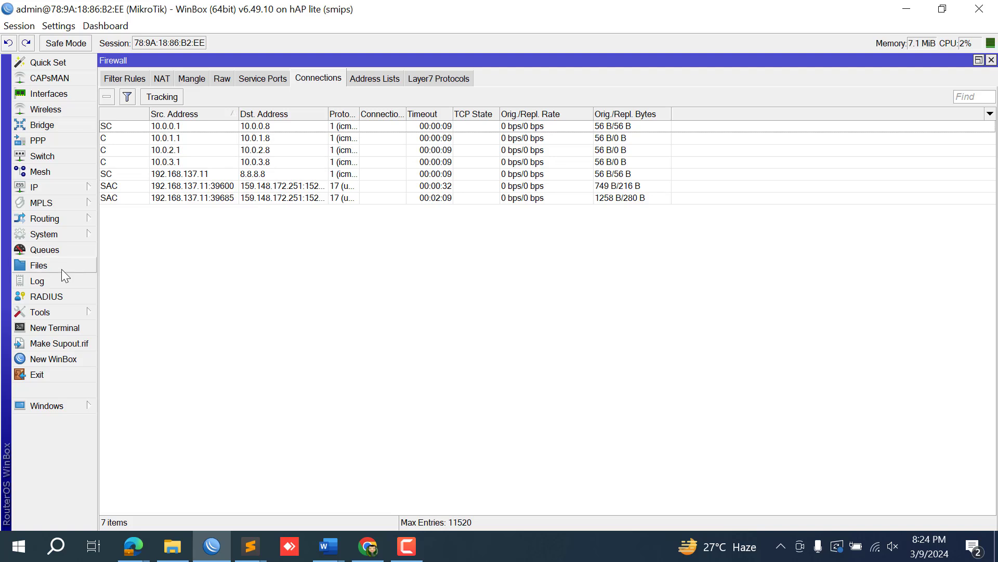
{"action": "left_click", "coordinate": [69, 316]}
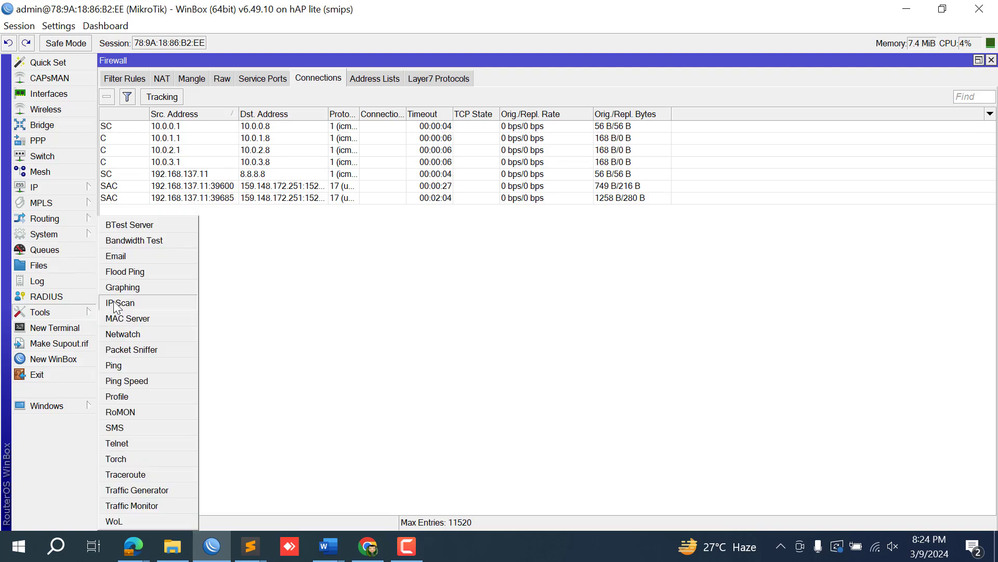
{"action": "left_click", "coordinate": [127, 337]}
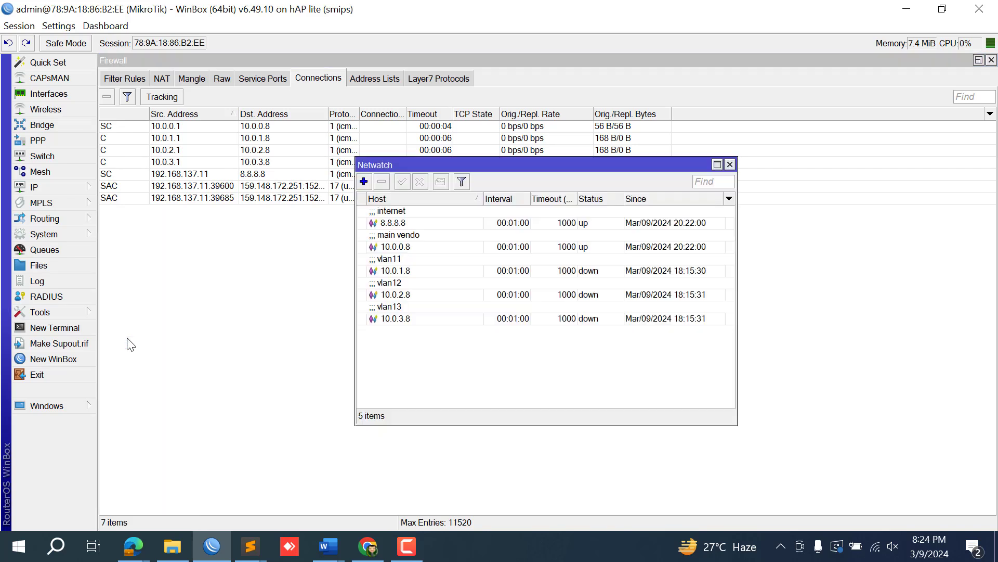
{"action": "left_click", "coordinate": [730, 164]}
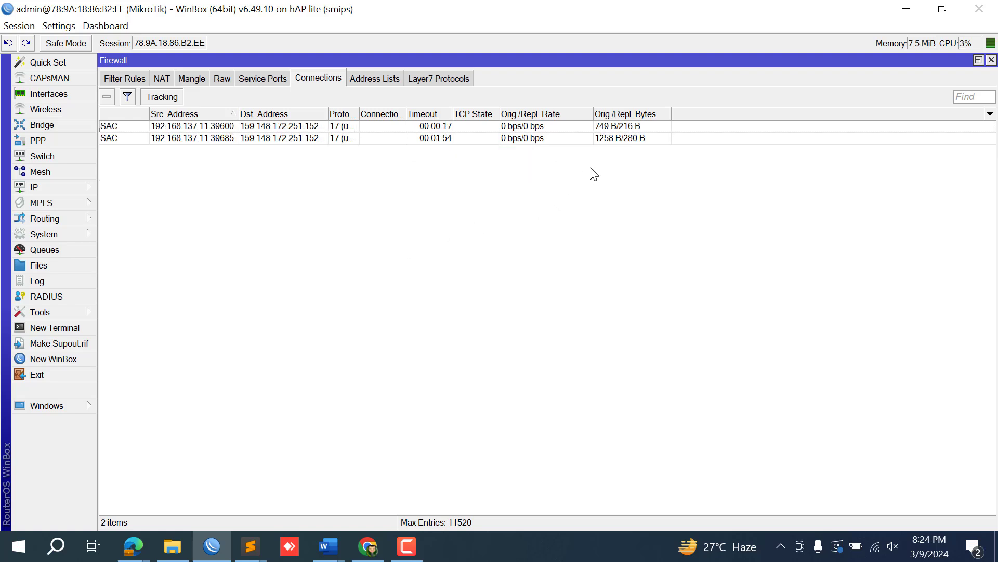
Look over the 24 restored filter rules, then close the Firewall window.
{"action": "left_click", "coordinate": [129, 78]}
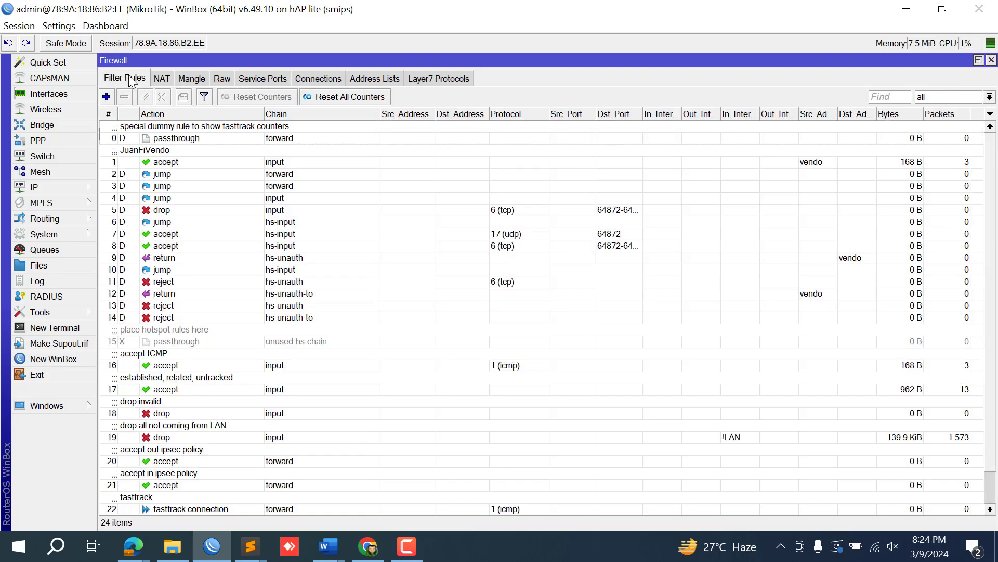
{"action": "left_click", "coordinate": [990, 61]}
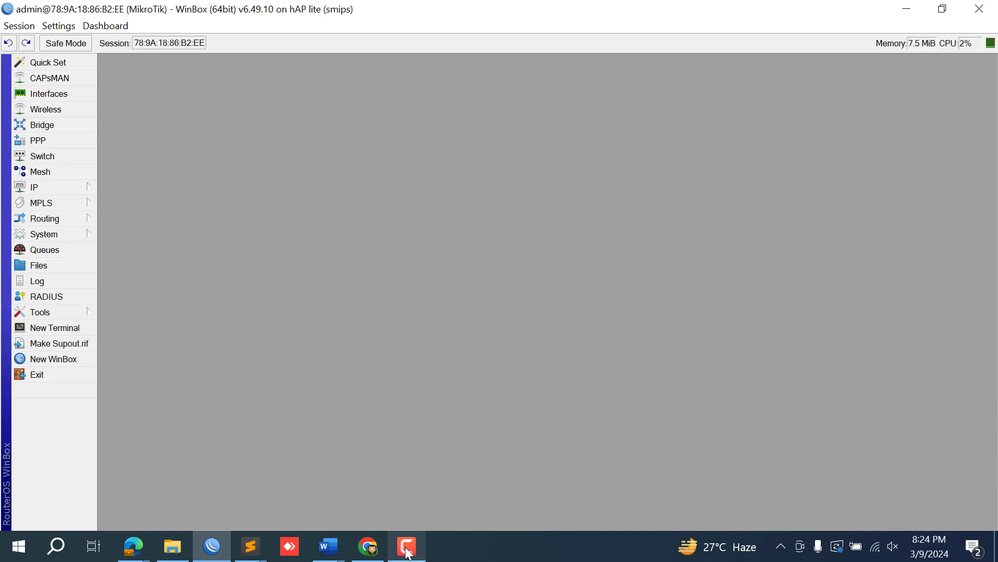
{"action": "mouse_move", "coordinate": [408, 552]}
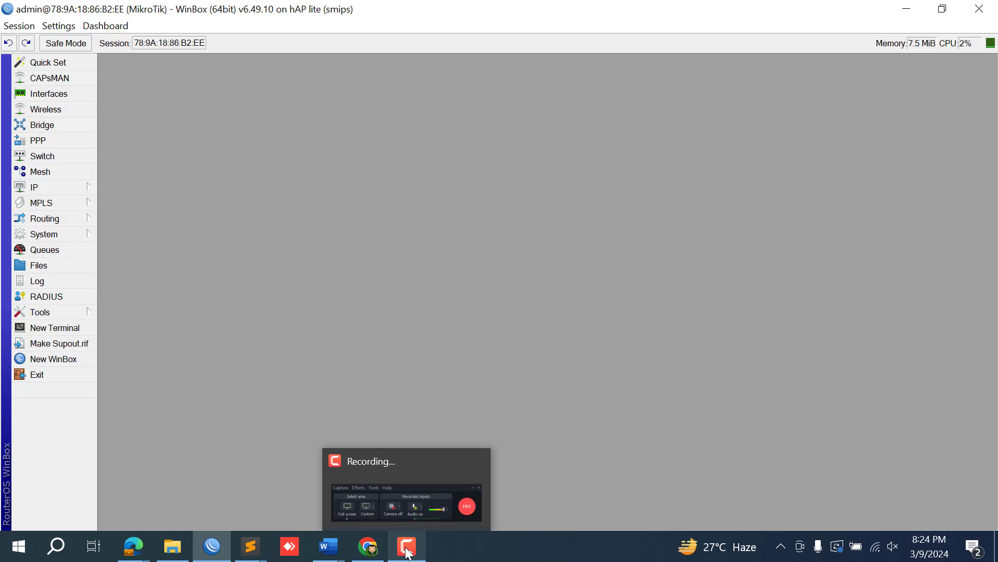